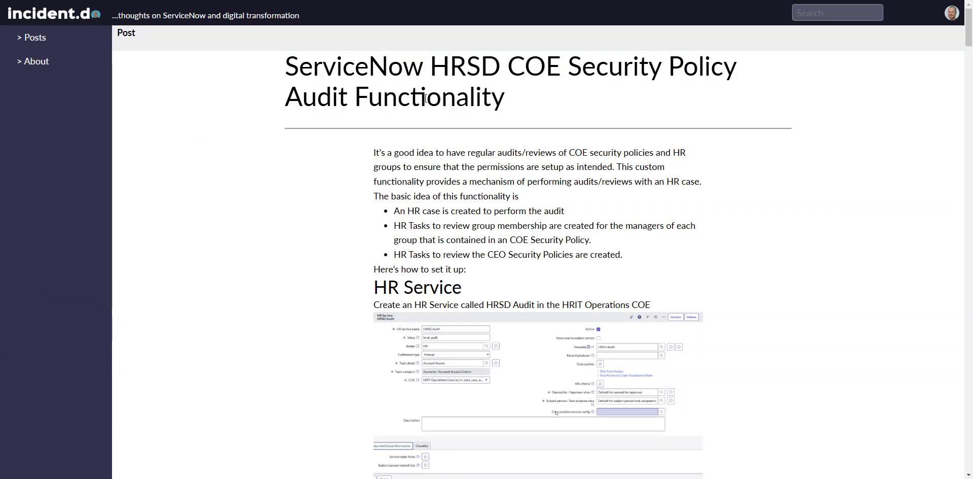
Skim the HRSD audit setup article, switch to ServiceNow and open the recently viewed HRIT Operations Case
scroll(454, 289, "down", 2)
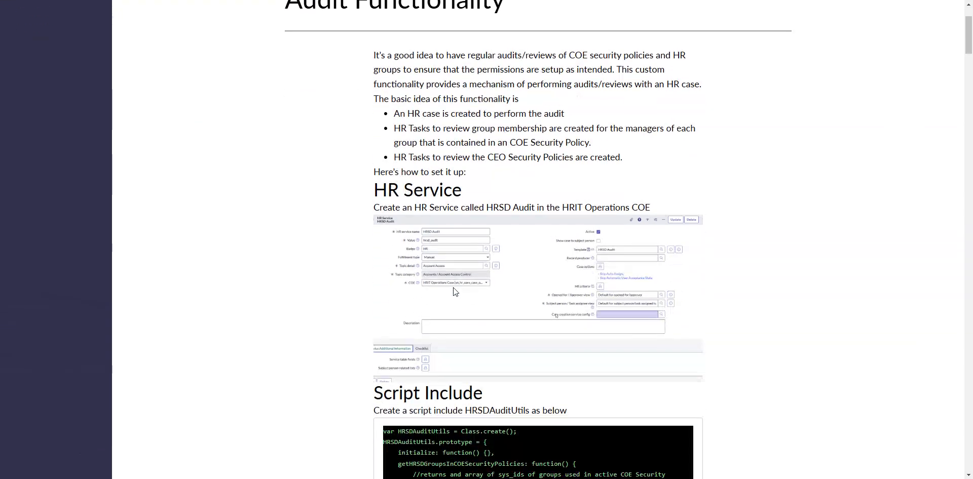
scroll(453, 287, "down", 4)
scroll(406, 169, "up", 3)
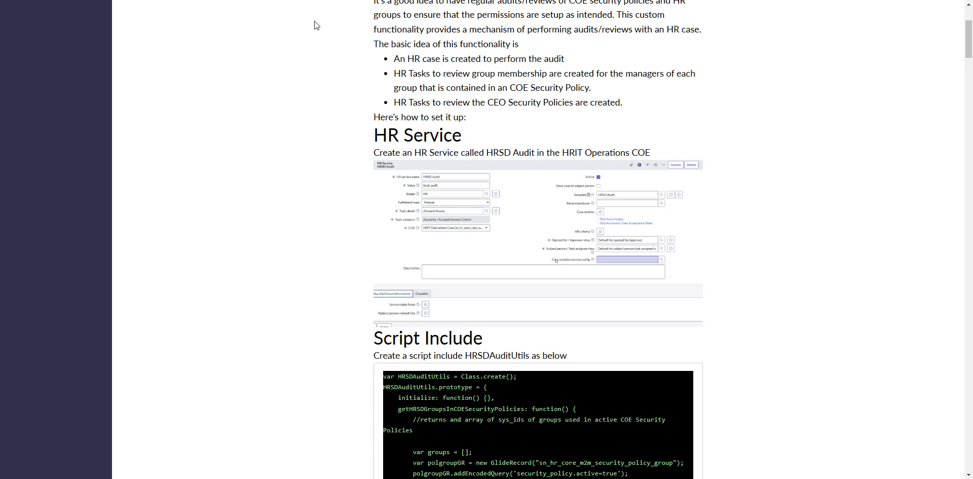
key("ctrl+Tab")
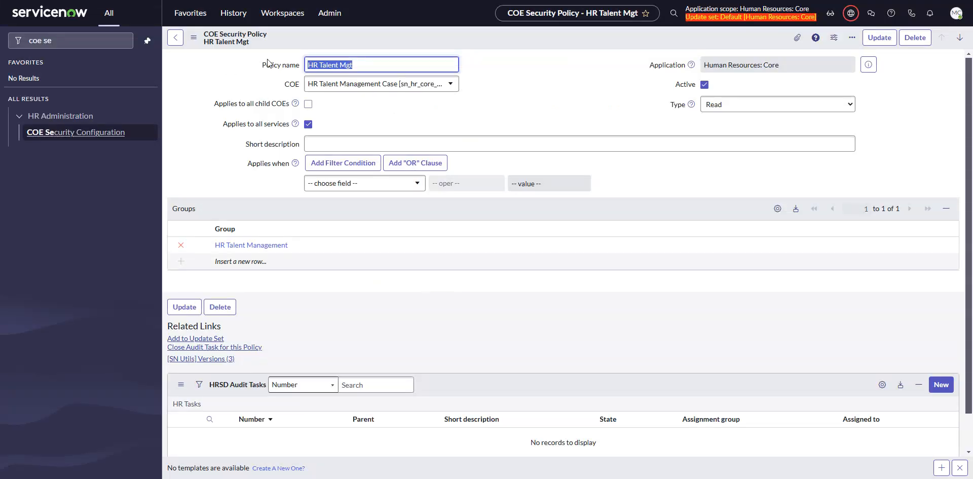
left_click(232, 20)
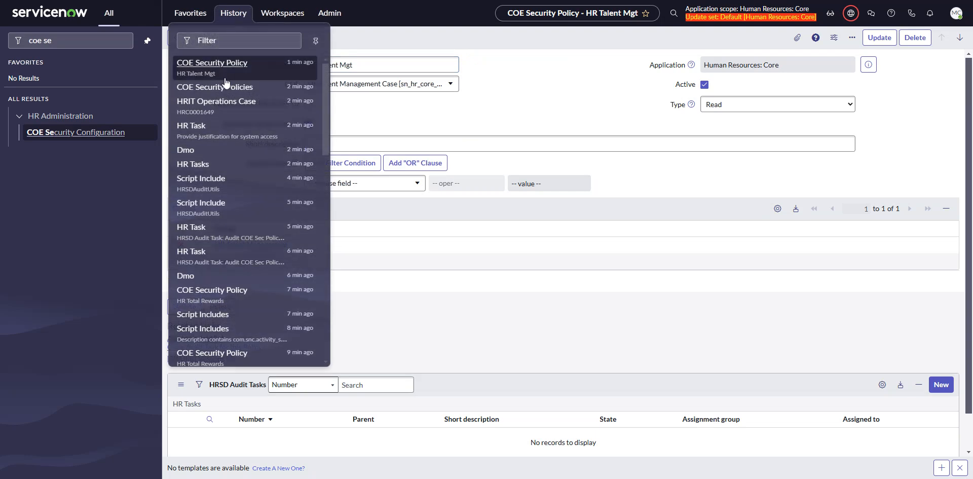
left_click(223, 102)
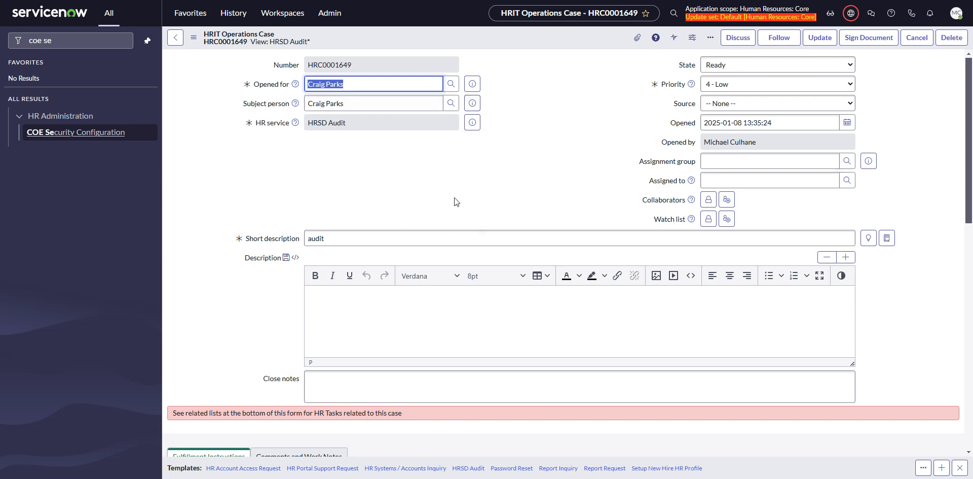
Preview the groups for the membership audit from the HRSD Audit case and check each group's manager
scroll(405, 174, "down", 10)
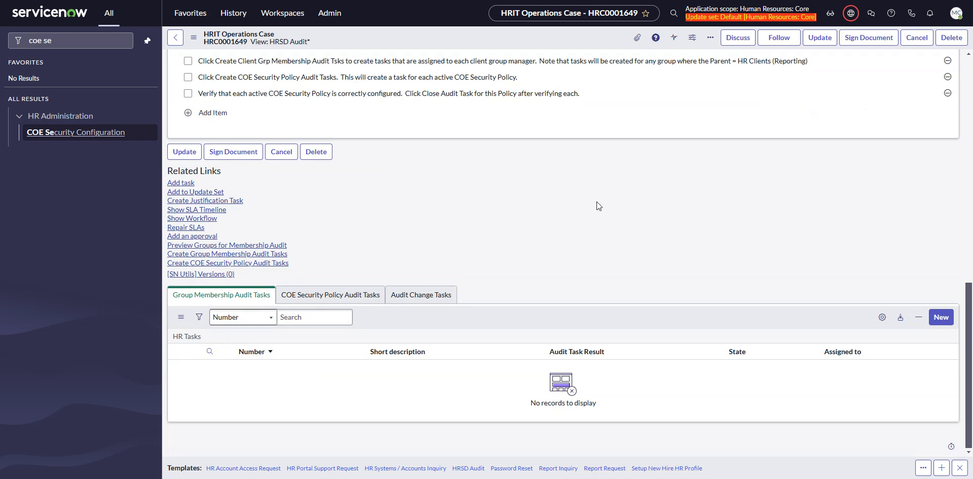
left_click(249, 246)
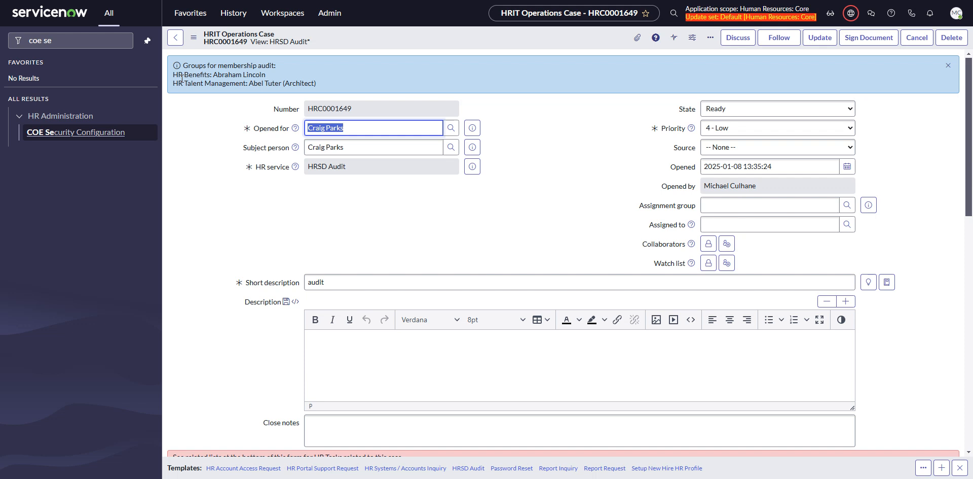
left_click_drag(265, 75, 217, 75)
left_click(211, 75)
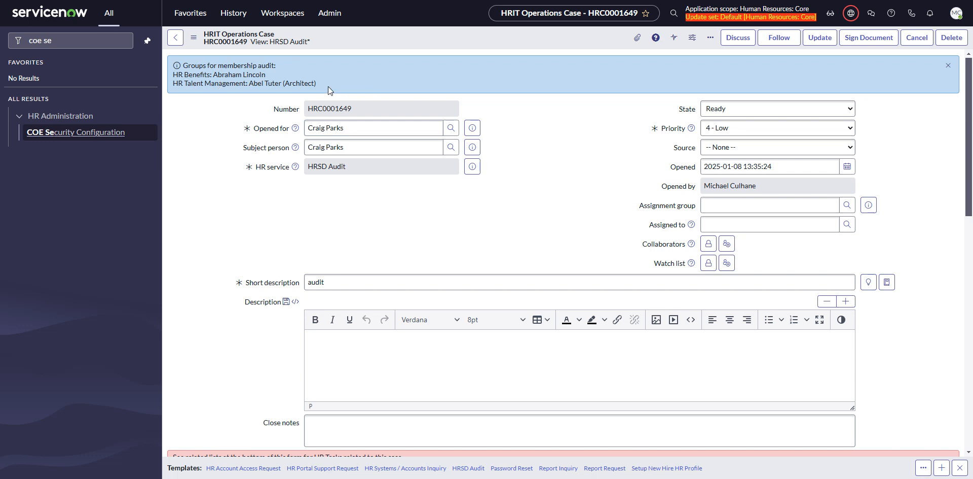
left_click_drag(317, 84, 248, 85)
left_click(306, 85)
Create the group membership audit tasks for the HRSD Audit case
scroll(224, 157, "down", 10)
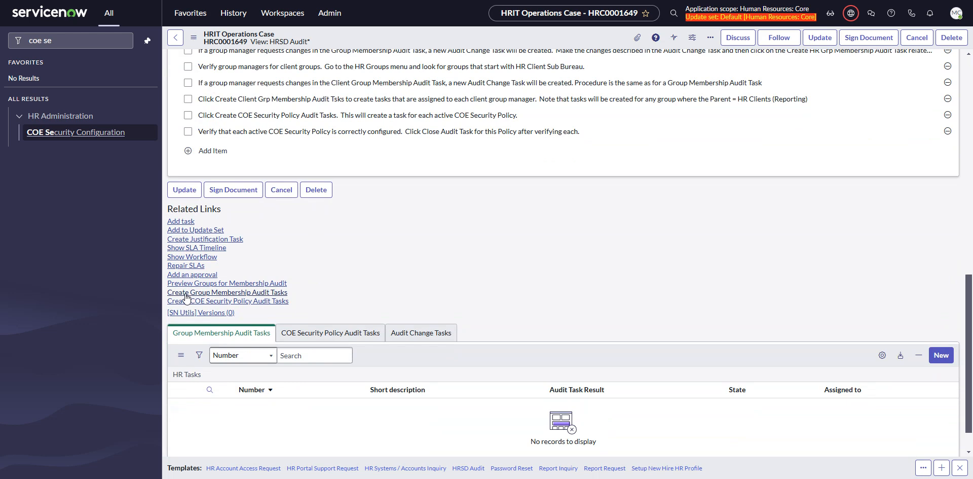
left_click(186, 293)
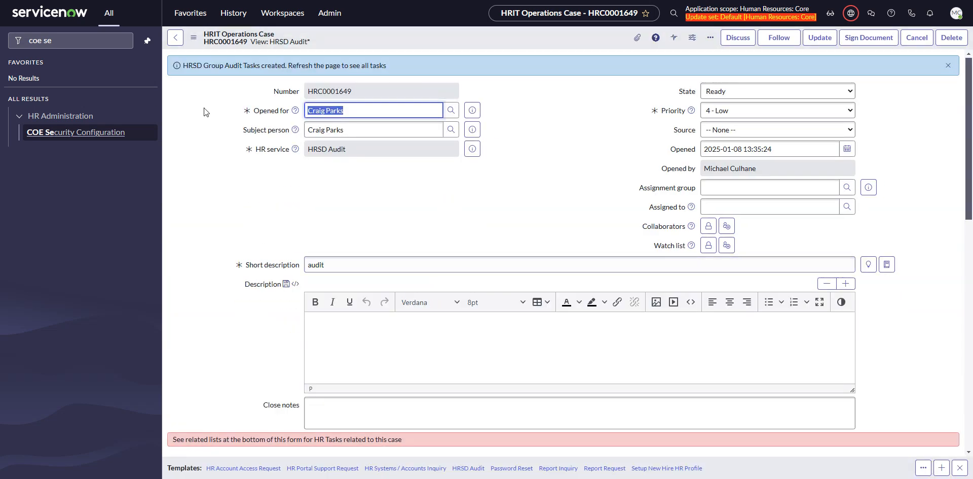
left_click_drag(185, 65, 436, 71)
left_click(344, 120)
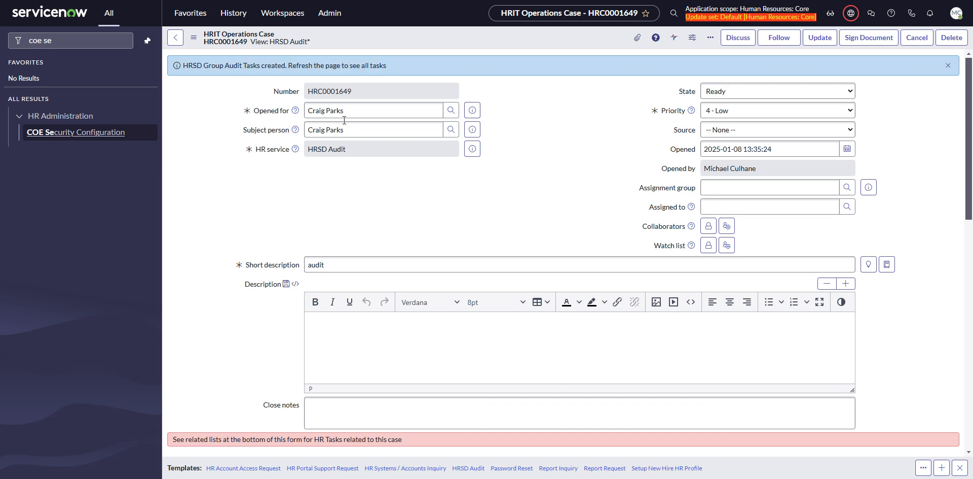
Open the case's audit task for confirming the membership of group HR Benefits
scroll(282, 166, "down", 10)
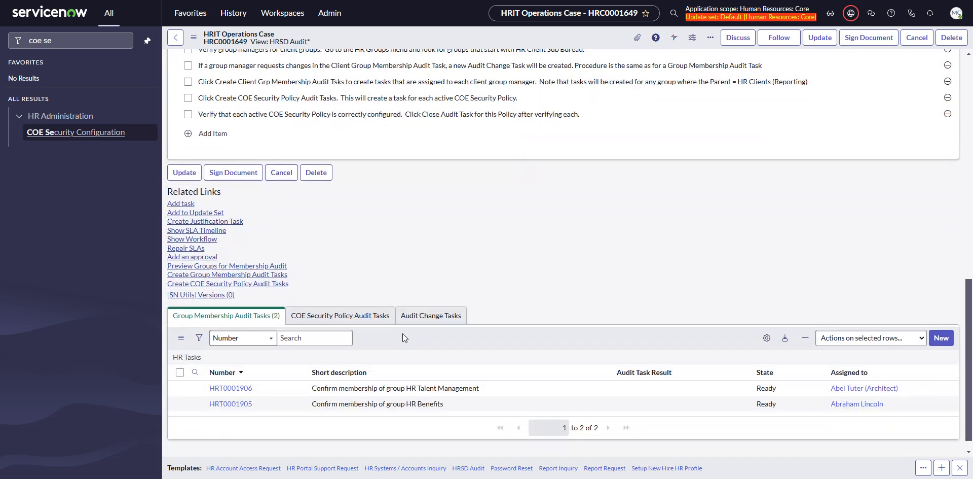
scroll(404, 408, "down", 1)
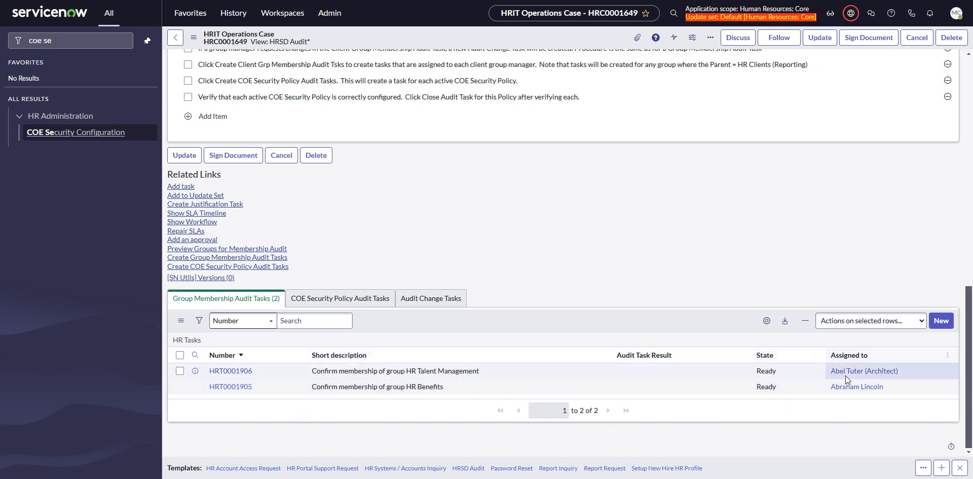
left_click(367, 394)
left_click(231, 386)
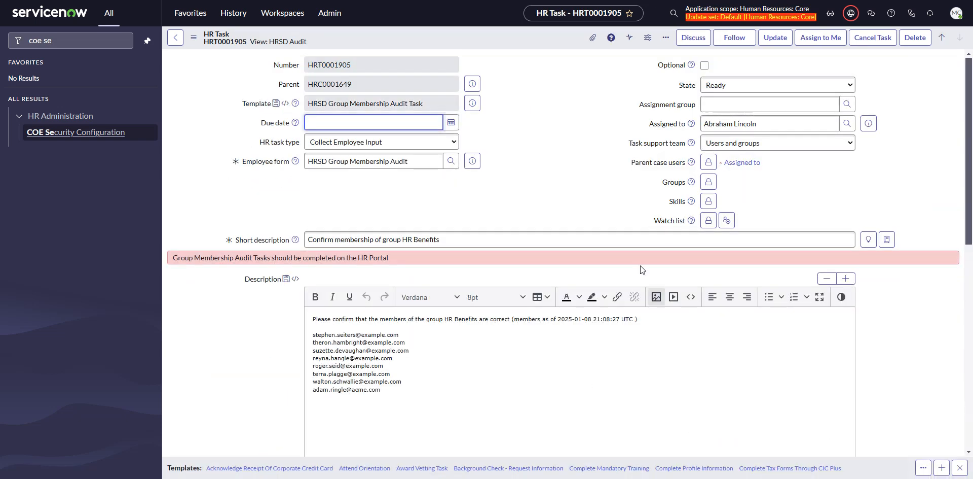
Review the confirmation request and the listed group members in the HR Benefits task's description
scroll(422, 343, "down", 2)
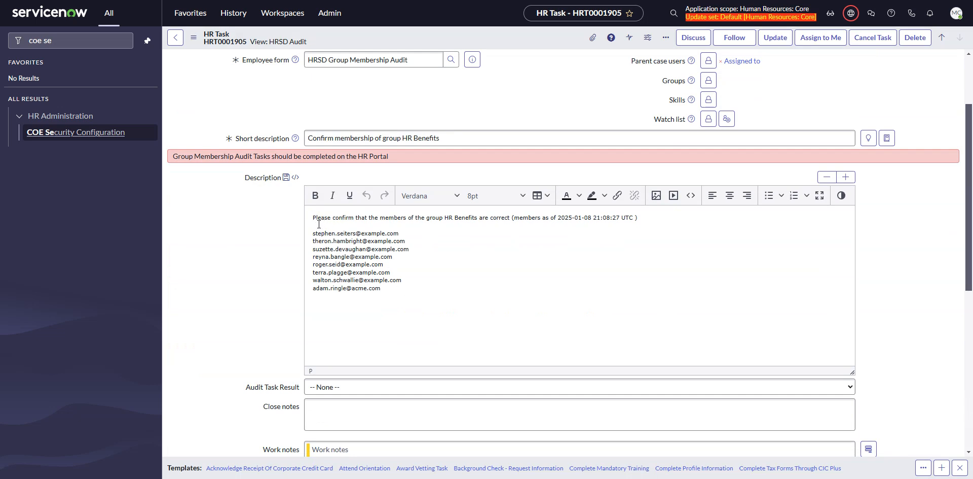
left_click_drag(640, 218, 470, 222)
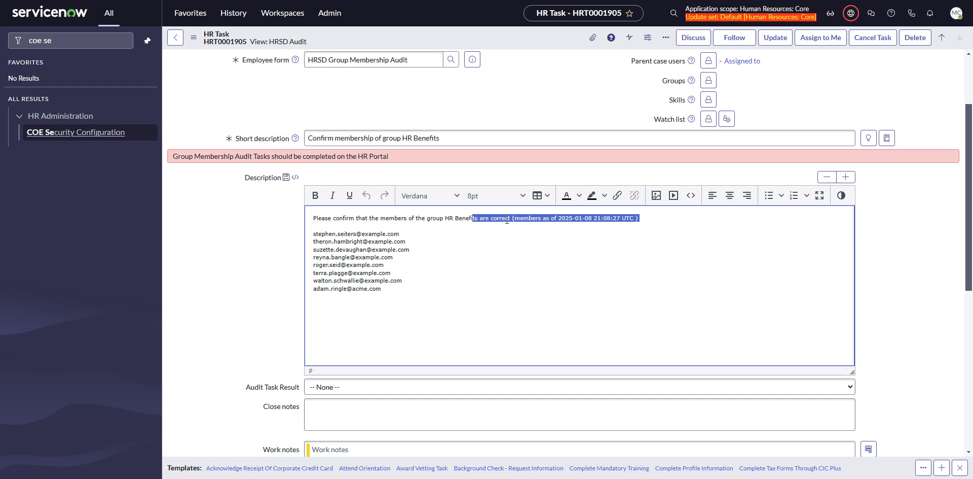
left_click_drag(388, 290, 312, 235)
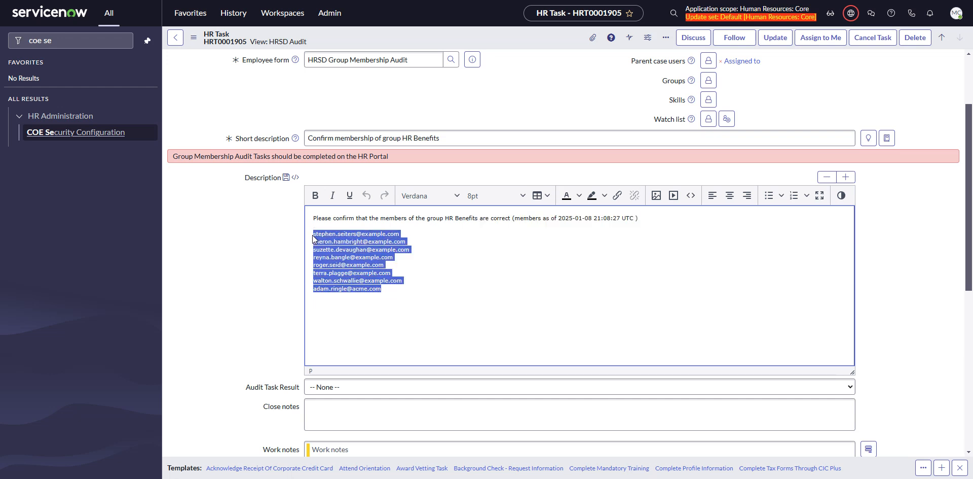
left_click(224, 236)
scroll(529, 191, "up", 2)
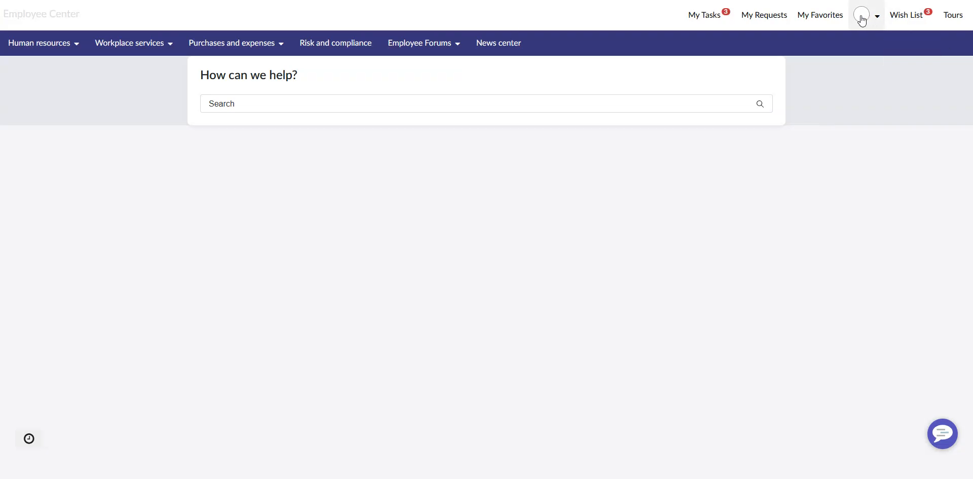
Switch to the Employee Center and impersonate the manager assigned the HR Talent Management audit task
left_click(862, 18)
left_click(840, 65)
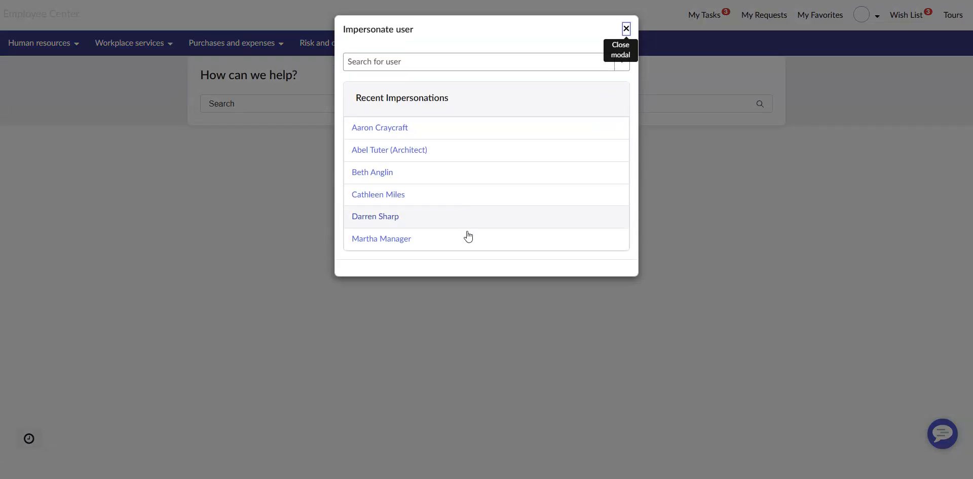
left_click(385, 148)
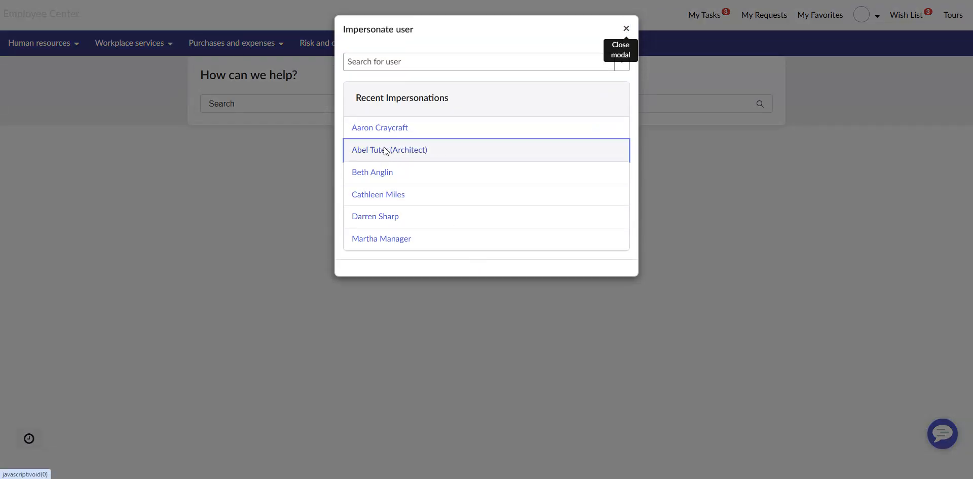
left_click(498, 194)
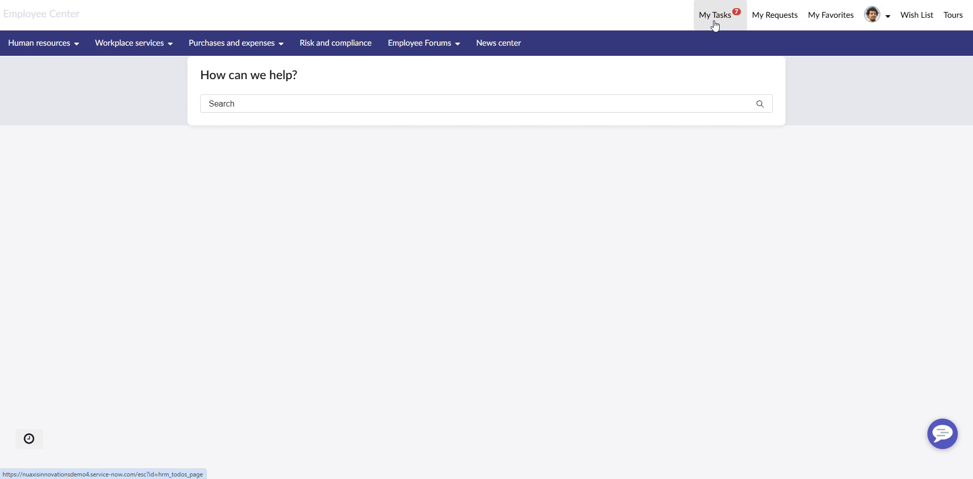
Open the impersonated manager's task list and select "Confirm membership of group HR Talent Management"
left_click(715, 25)
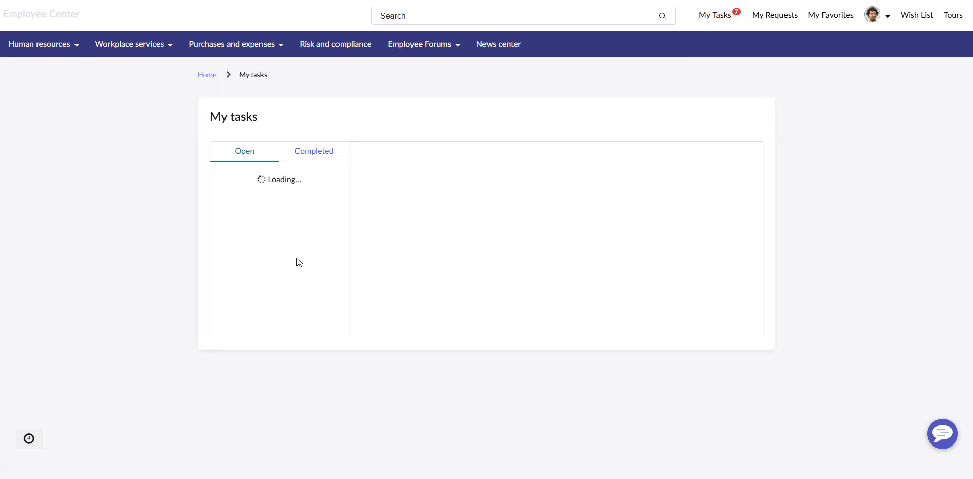
scroll(303, 238, "down", 6)
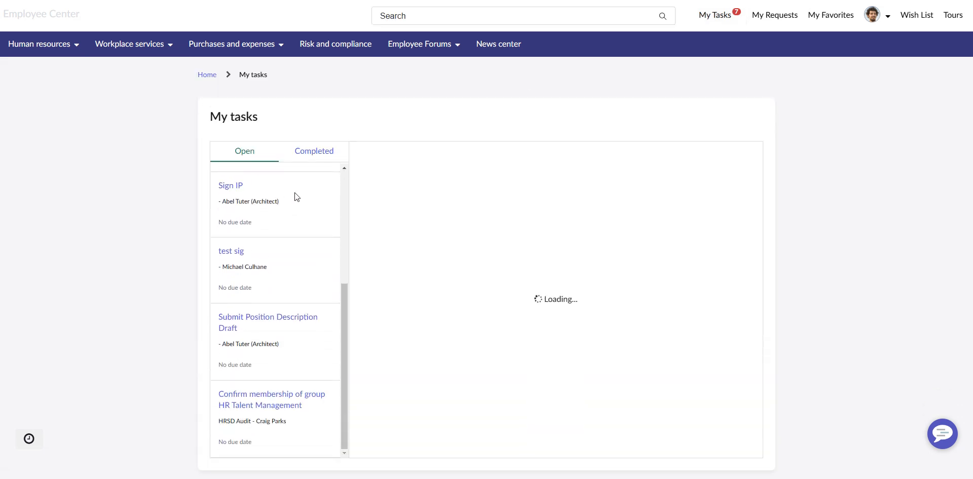
scroll(256, 241, "up", 6)
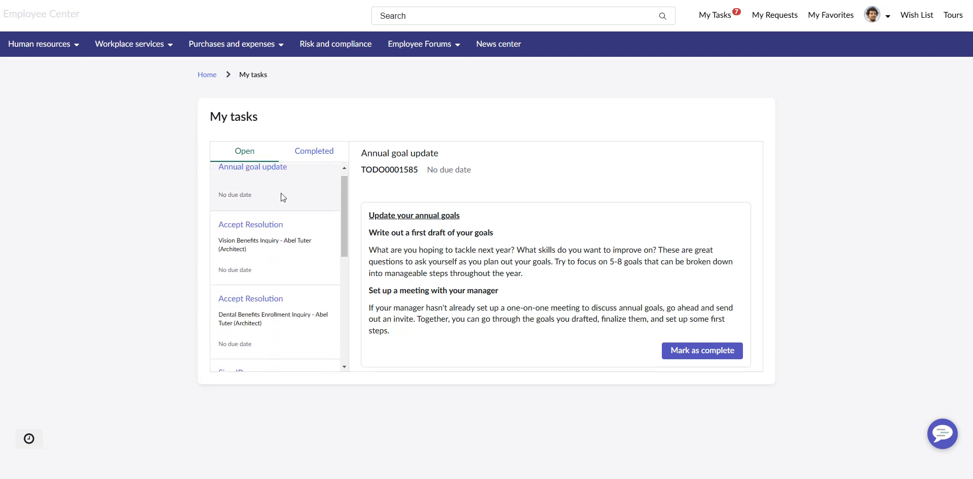
scroll(235, 187, "down", 6)
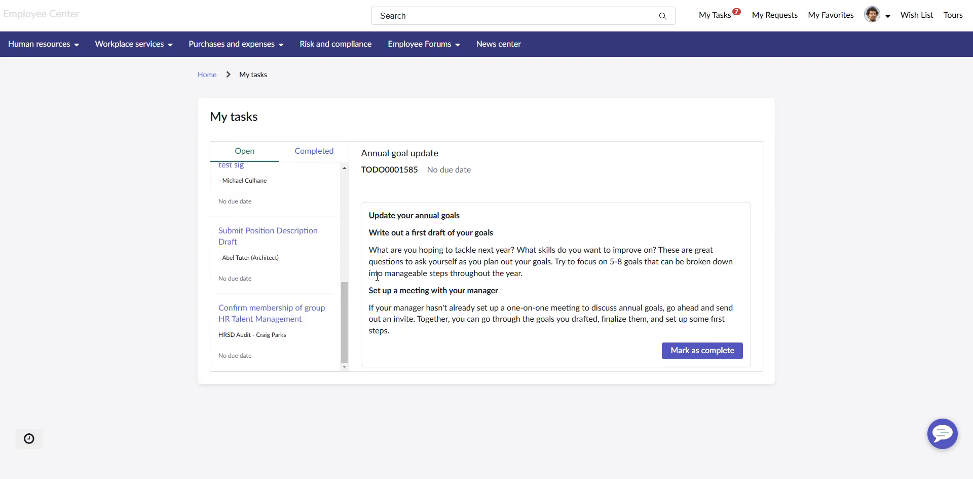
left_click(274, 321)
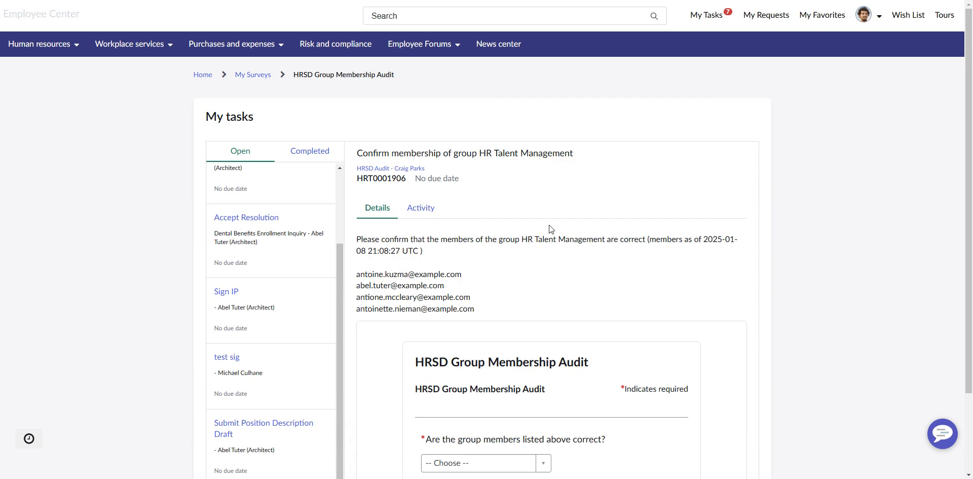
Examine the HR Talent Management member list in the audit task's details
scroll(546, 223, "down", 2)
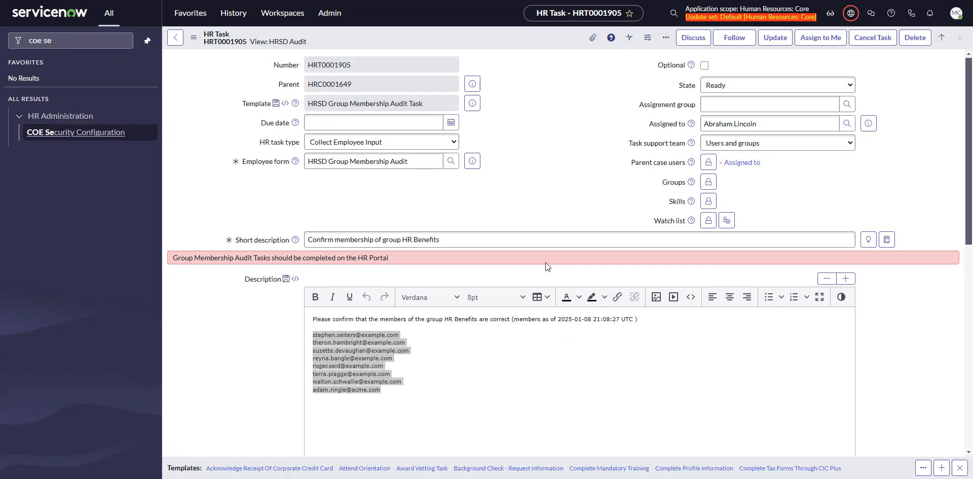
left_click(436, 344)
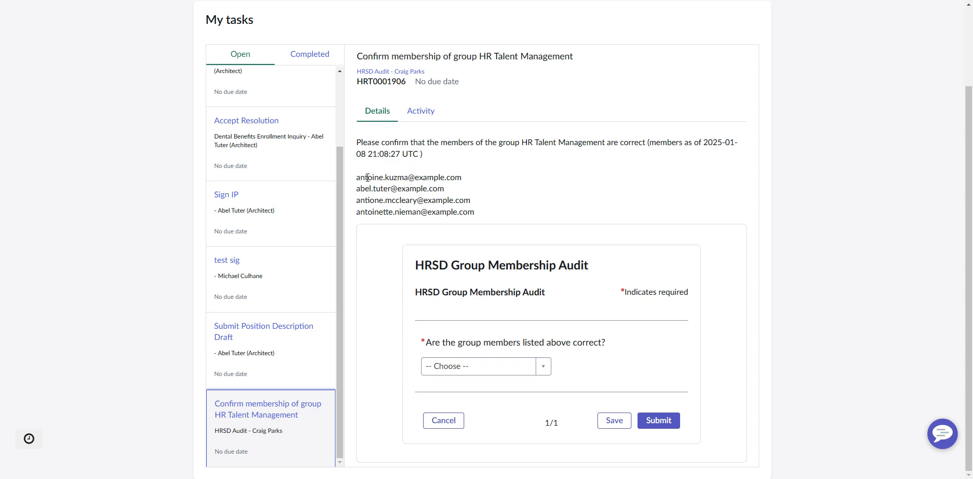
left_click_drag(367, 177, 452, 207)
left_click(452, 209)
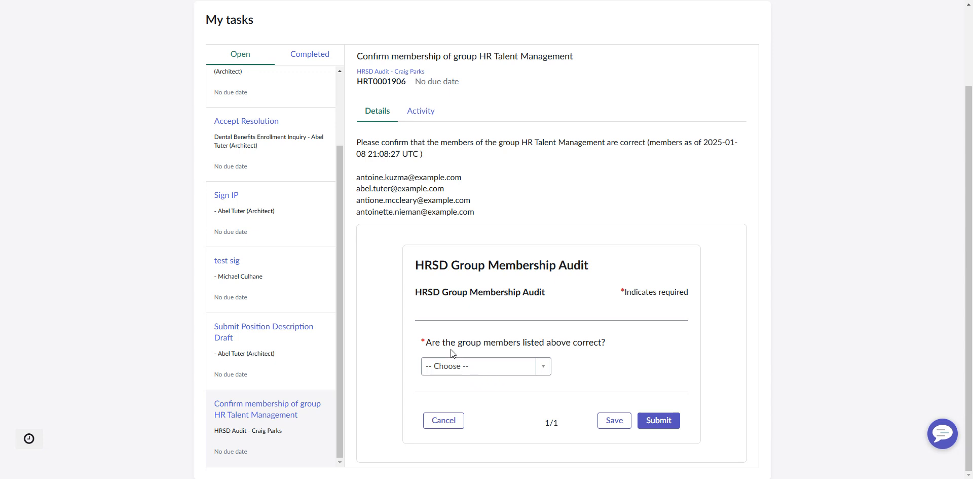
Try the Yes answer for whether the listed group members are correct, then set the answer to No
left_click(496, 364)
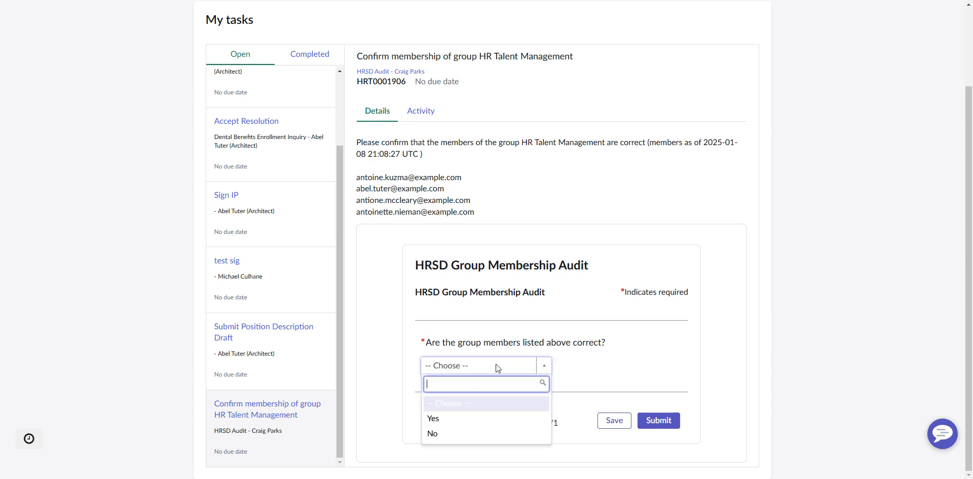
left_click(449, 425)
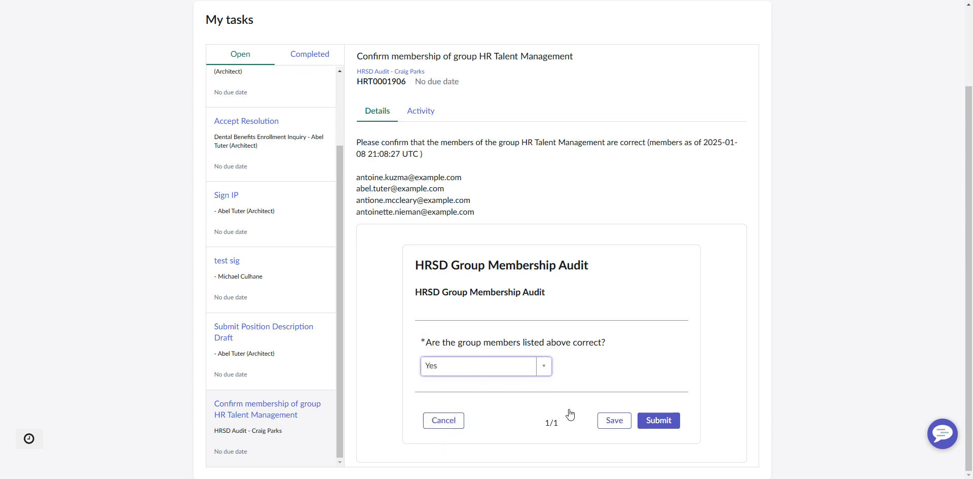
left_click(462, 367)
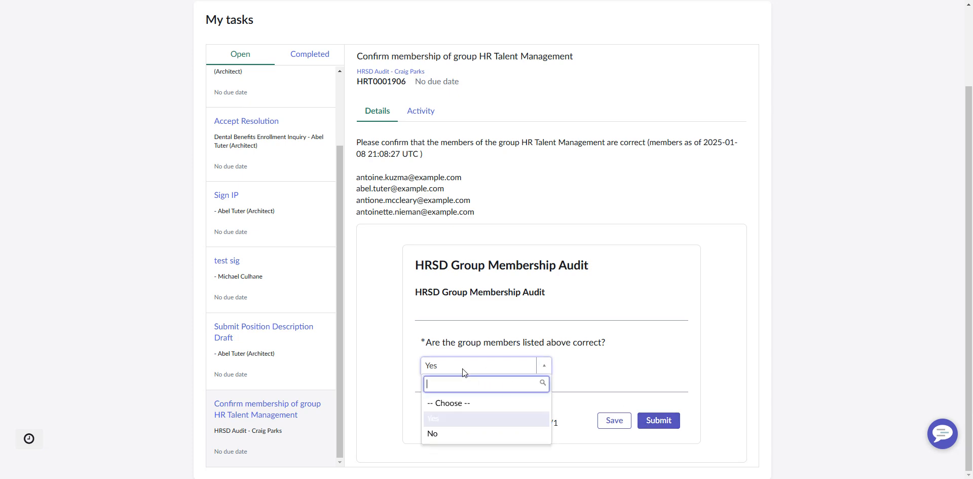
left_click(447, 435)
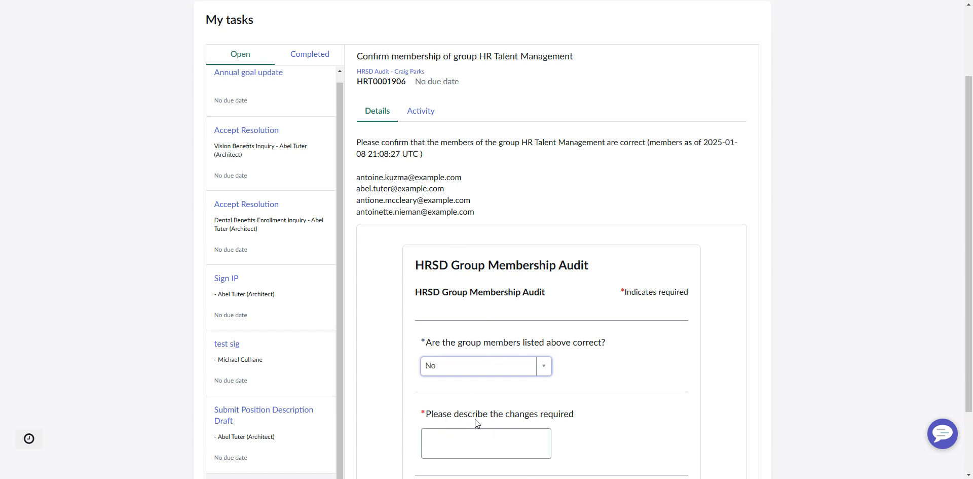
Describe the required change as "please remove" plus the first listed member's e-mail, and submit the group membership audit form
scroll(475, 419, "down", 2)
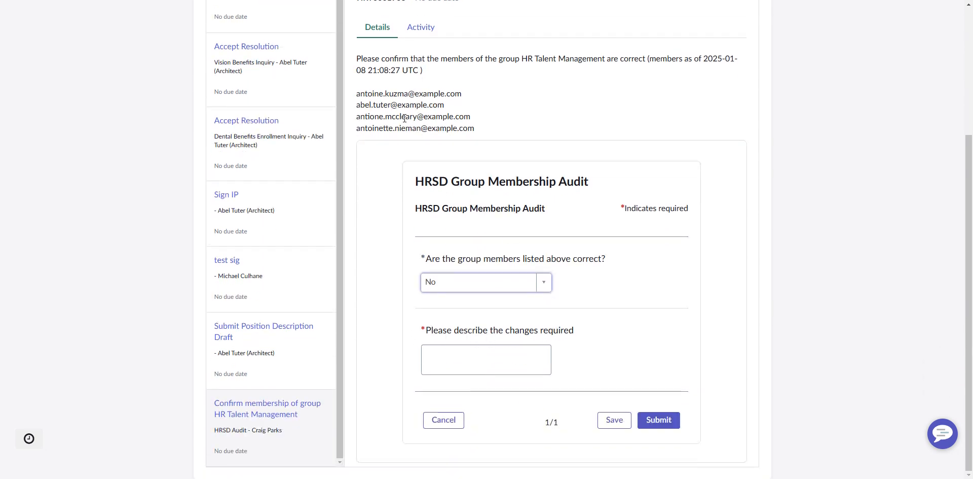
left_click_drag(462, 94, 355, 98)
key("ctrl+c")
left_click(468, 350)
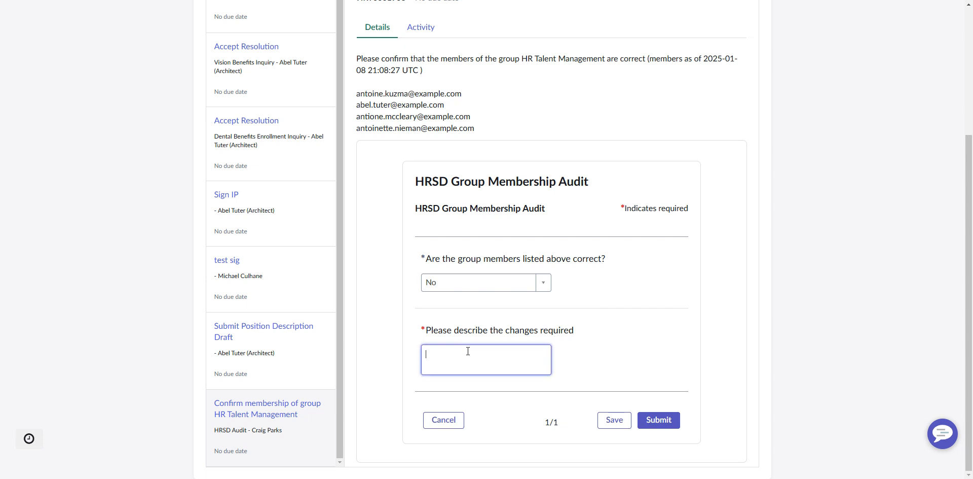
type("please remove")
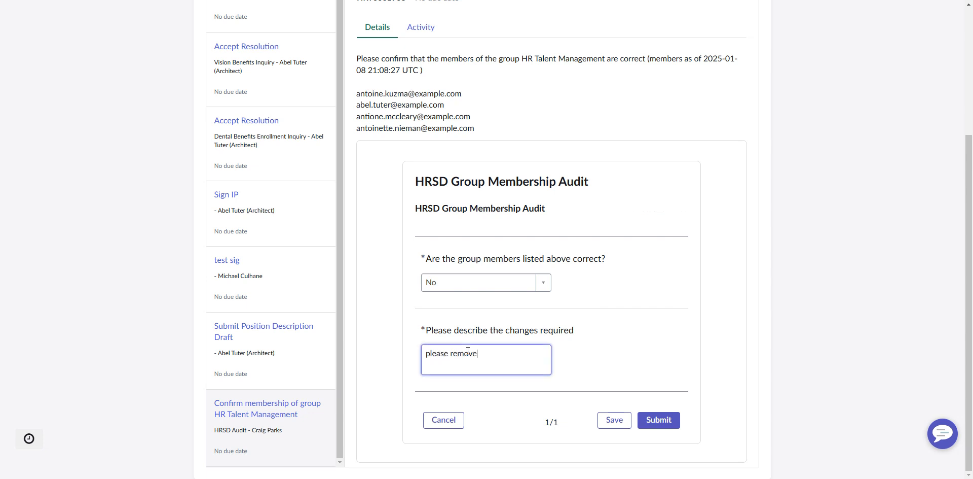
key("ctrl+v")
left_click(661, 422)
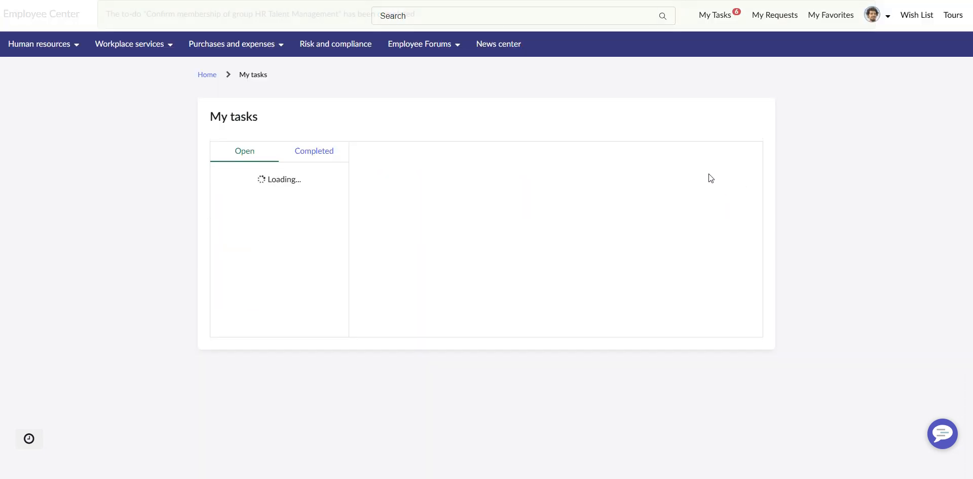
End the manager's impersonation and reopen the parent HRIT Operations case of the HRSD audit at its related task lists
left_click(884, 15)
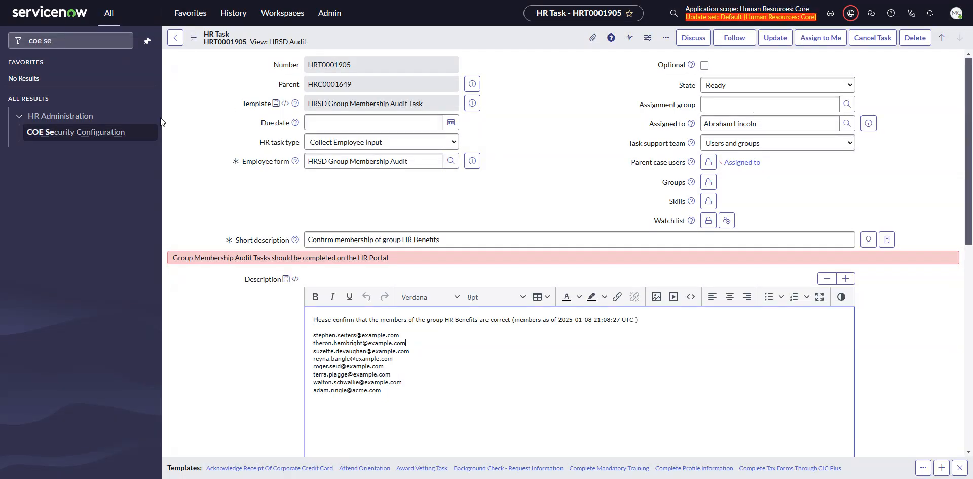
left_click(233, 13)
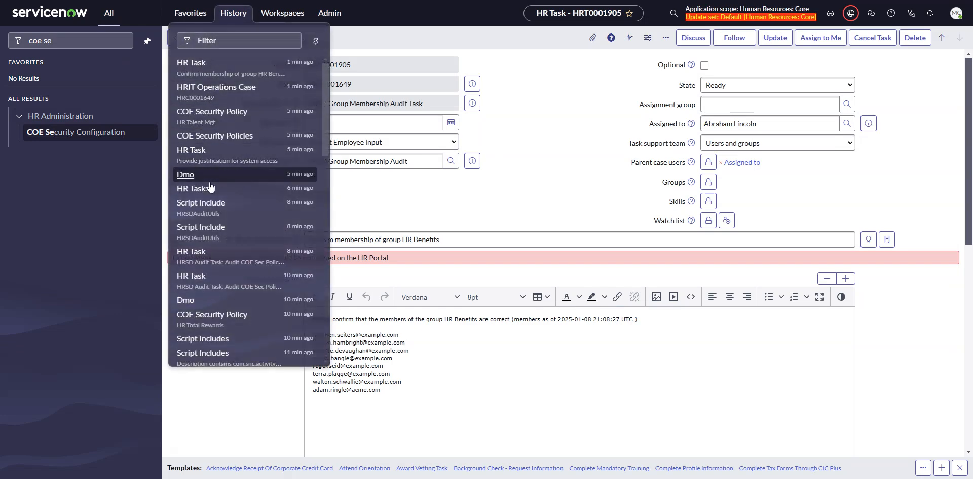
left_click(214, 95)
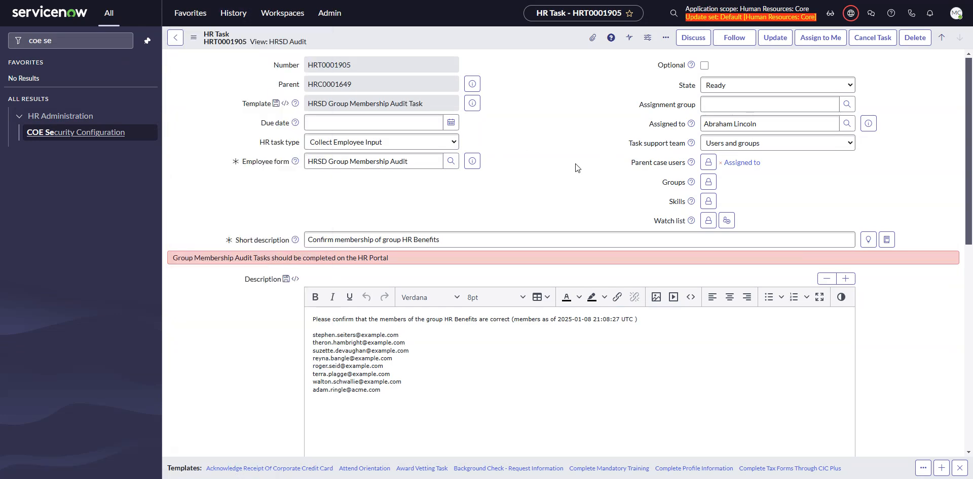
scroll(338, 205, "down", 10)
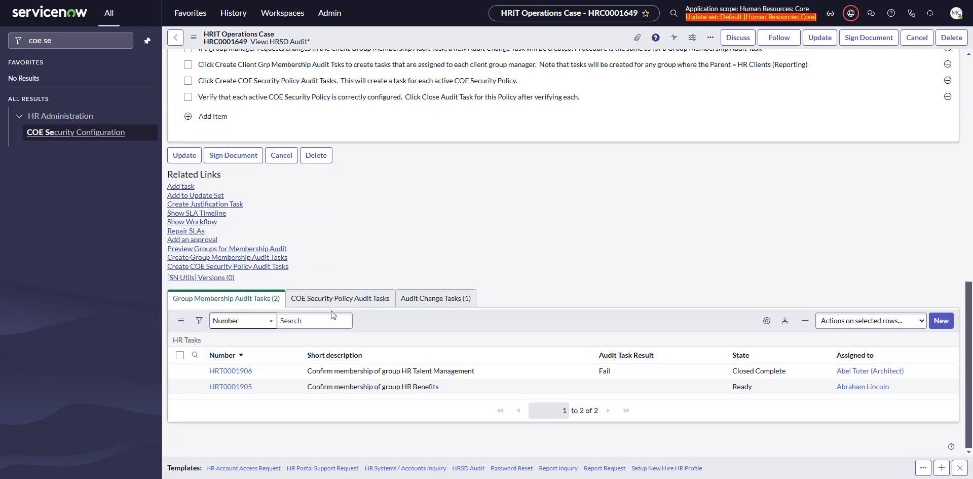
Review the audit case's checklist and its COE Security Policy Audit Tasks and Audit Change Tasks lists
left_click(361, 307)
scroll(495, 228, "up", 5)
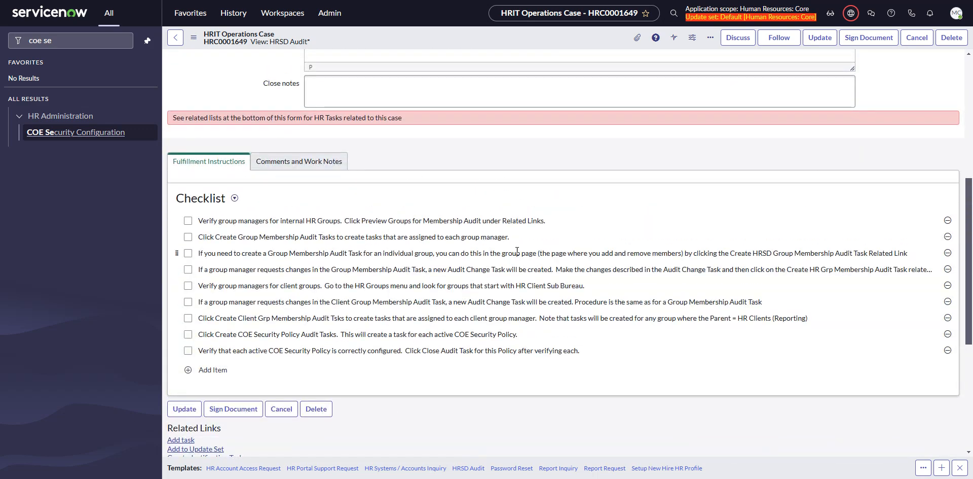
scroll(495, 284, "down", 5)
scroll(531, 251, "up", 6)
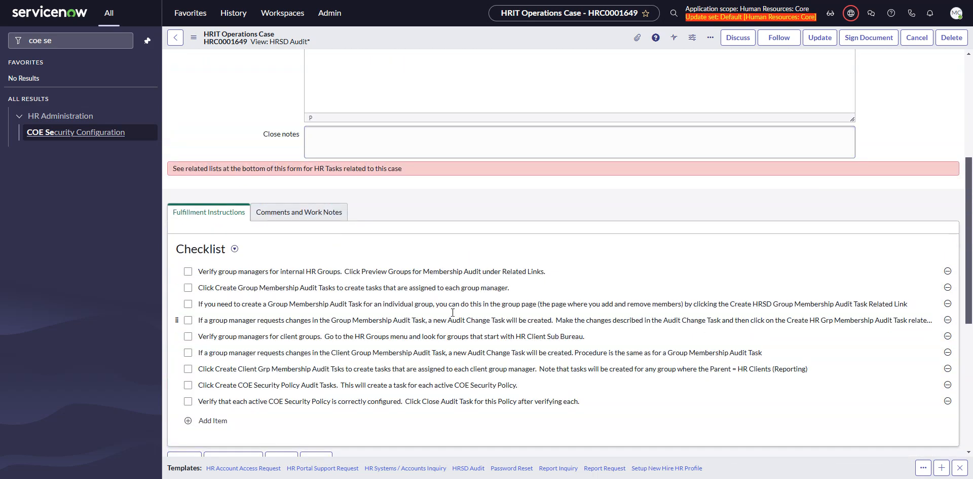
scroll(463, 289, "down", 6)
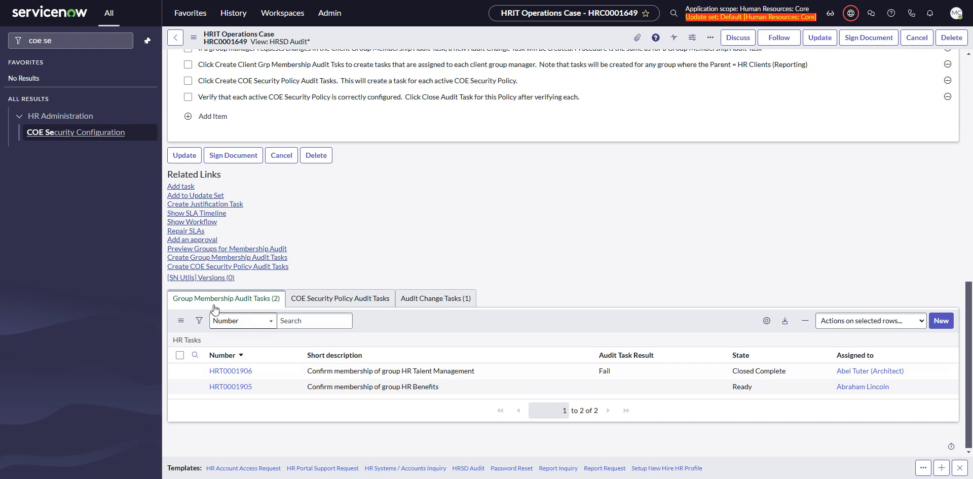
left_click(381, 303)
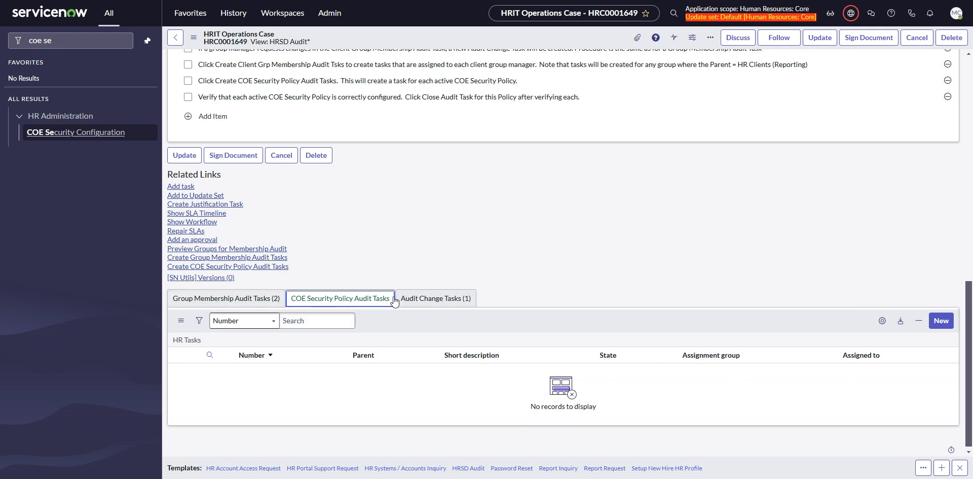
left_click(443, 300)
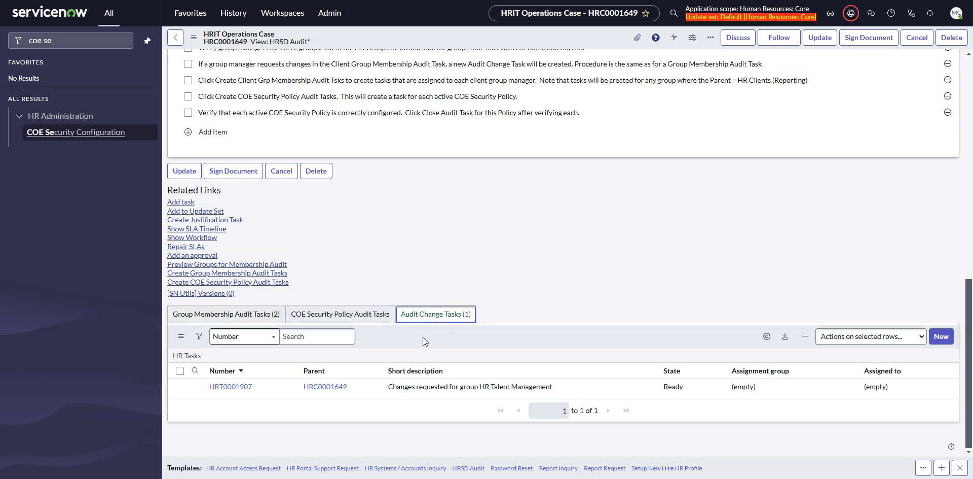
Open the HR Talent Management group membership audit task from the case and check its state, result and activity history
left_click(222, 316)
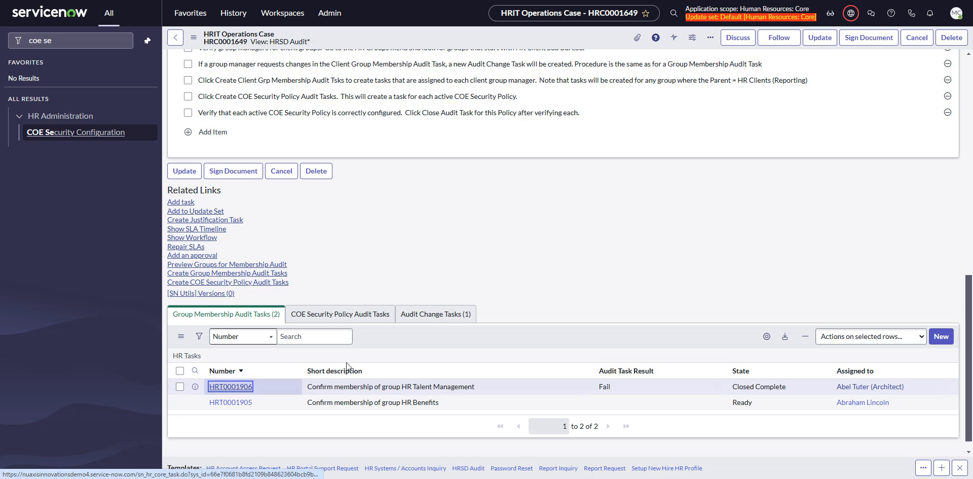
left_click(233, 387)
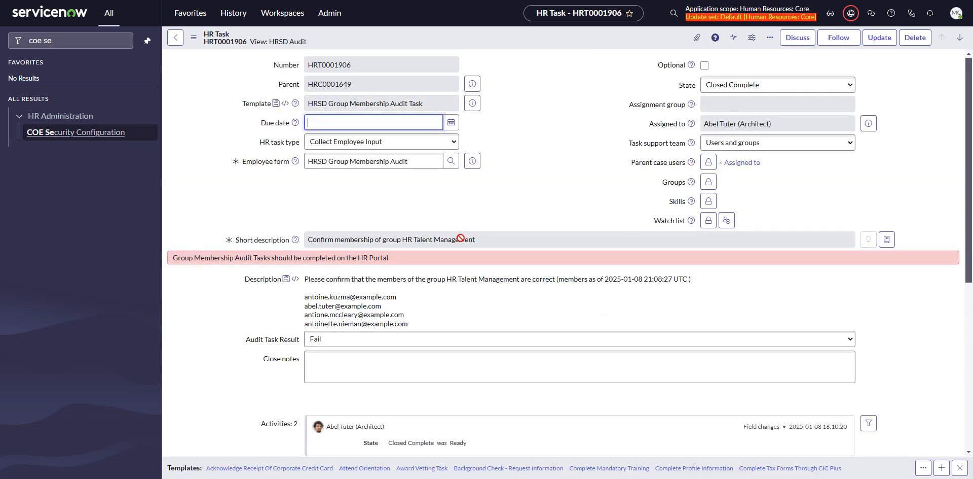
scroll(331, 246, "down", 1)
scroll(287, 246, "down", 1)
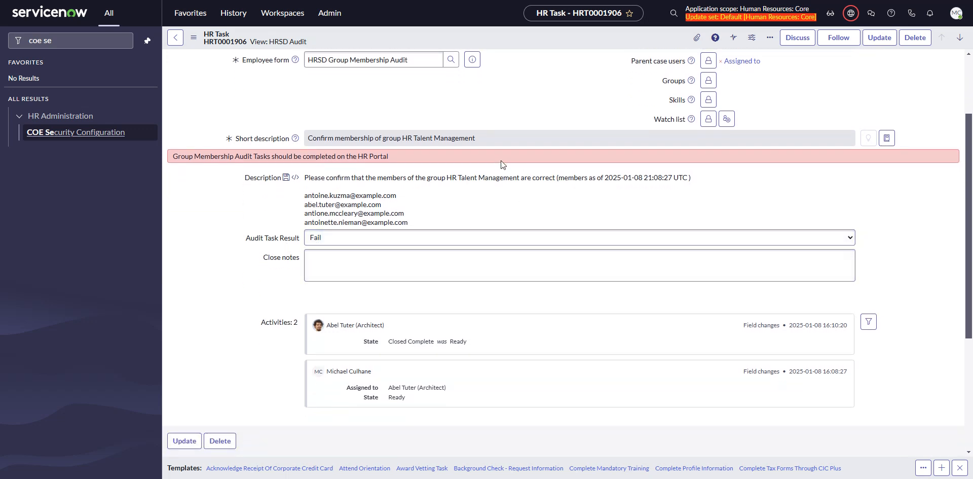
Return to the audit case and open the audit change task "Changes requested for group HR Talent Management"
left_click(174, 41)
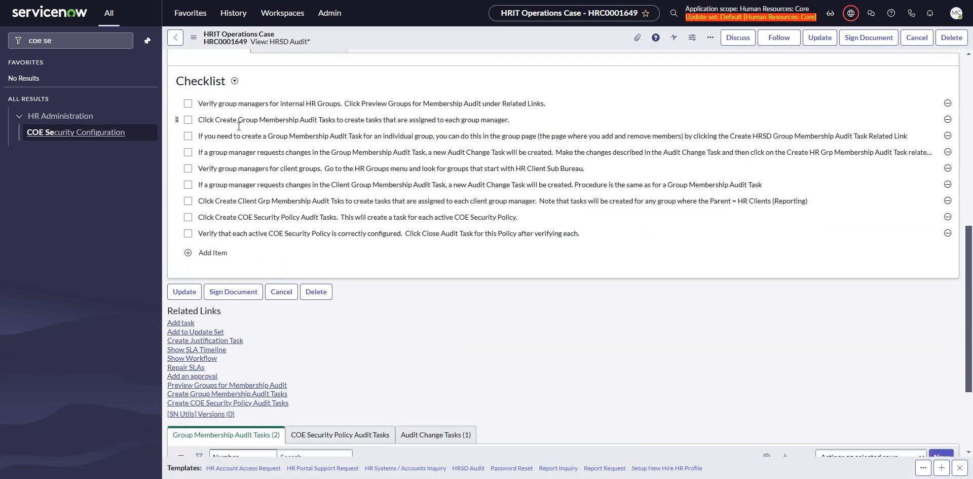
scroll(238, 126, "down", 3)
left_click(435, 296)
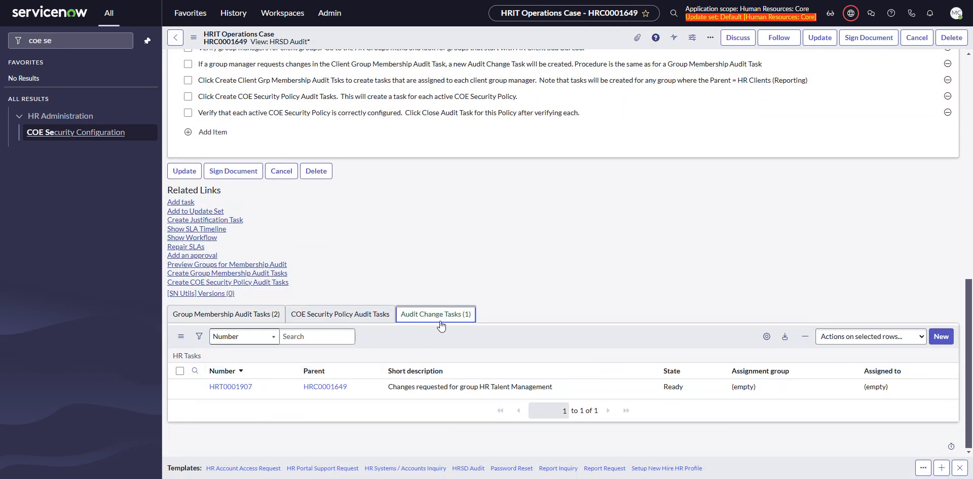
left_click(230, 388)
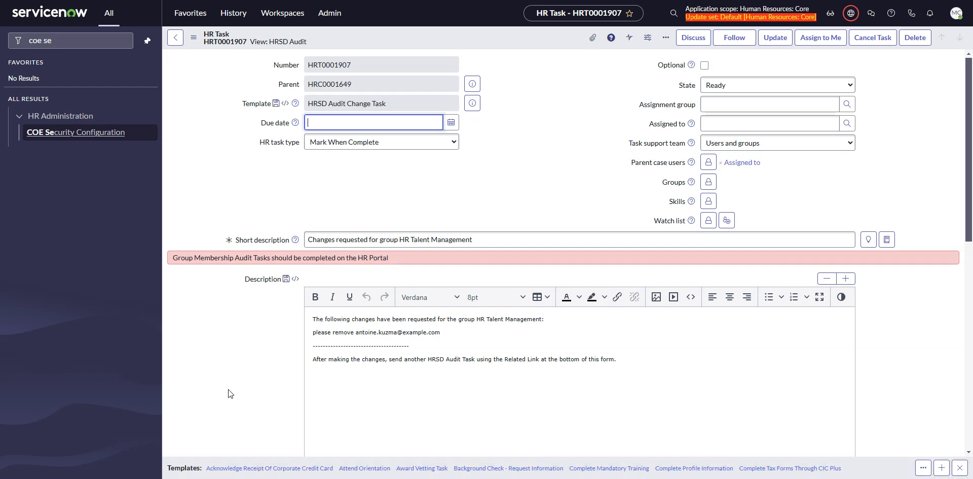
Examine the requested membership change and the follow-up instruction in the audit change task's description
scroll(276, 319, "down", 3)
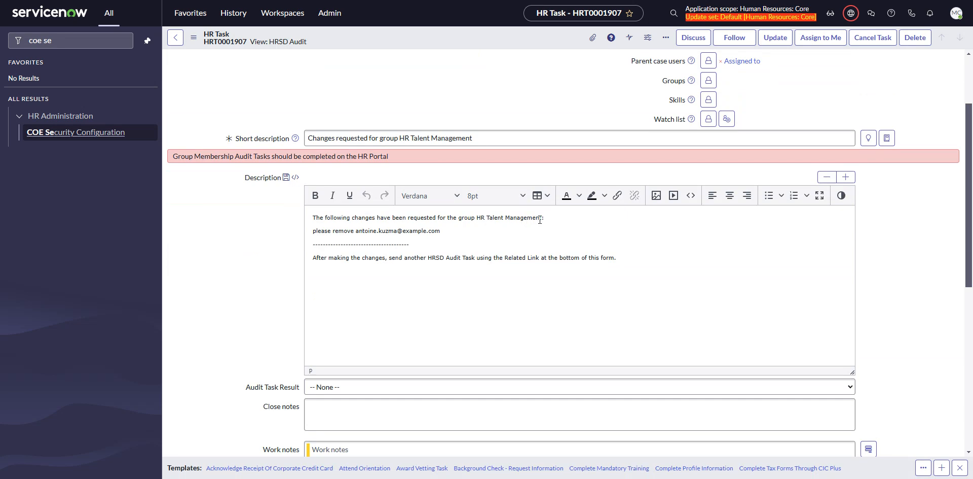
left_click_drag(328, 232, 426, 232)
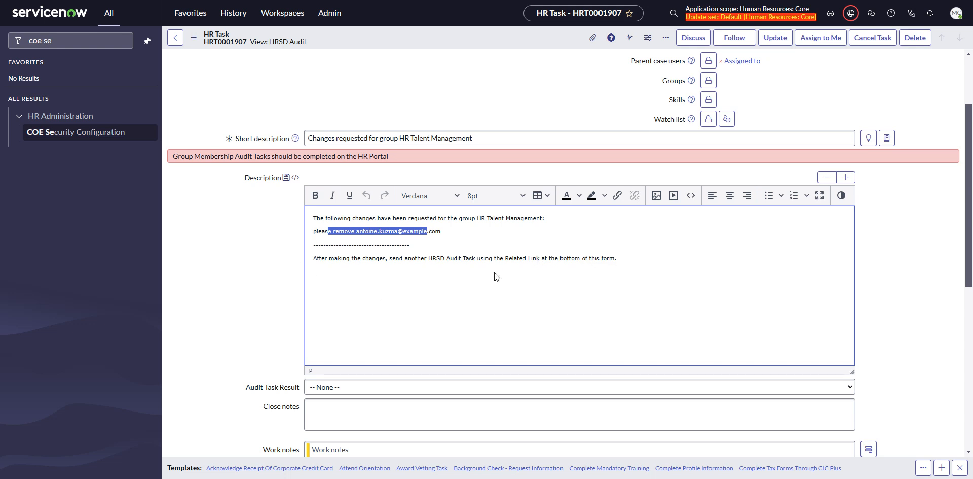
scroll(467, 283, "up", 2)
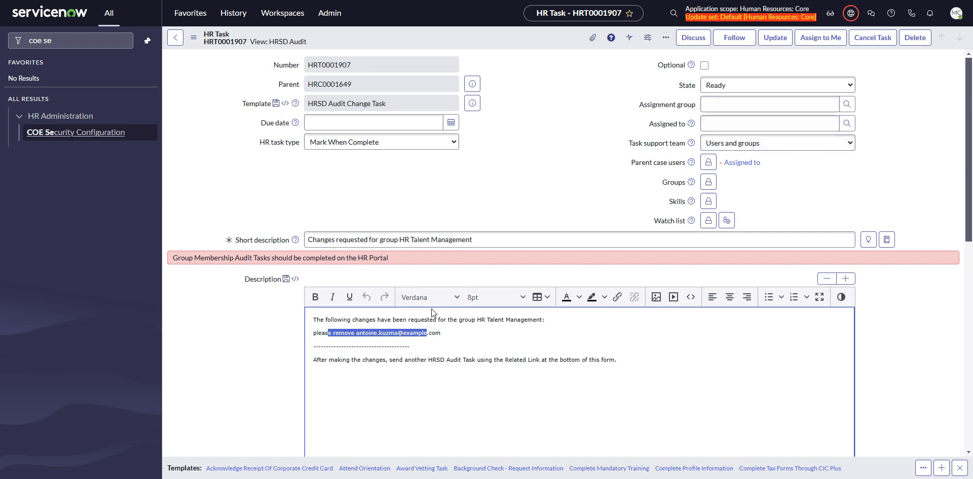
scroll(387, 324, "down", 2)
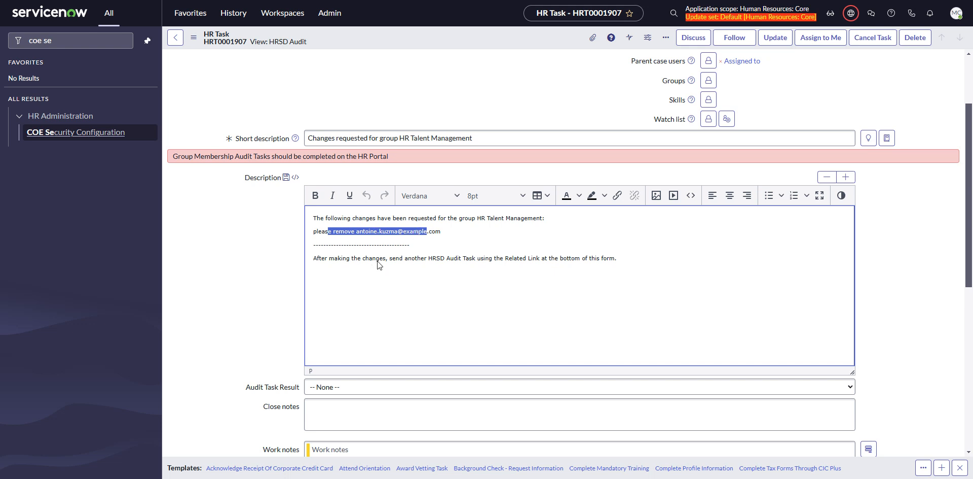
left_click(391, 244)
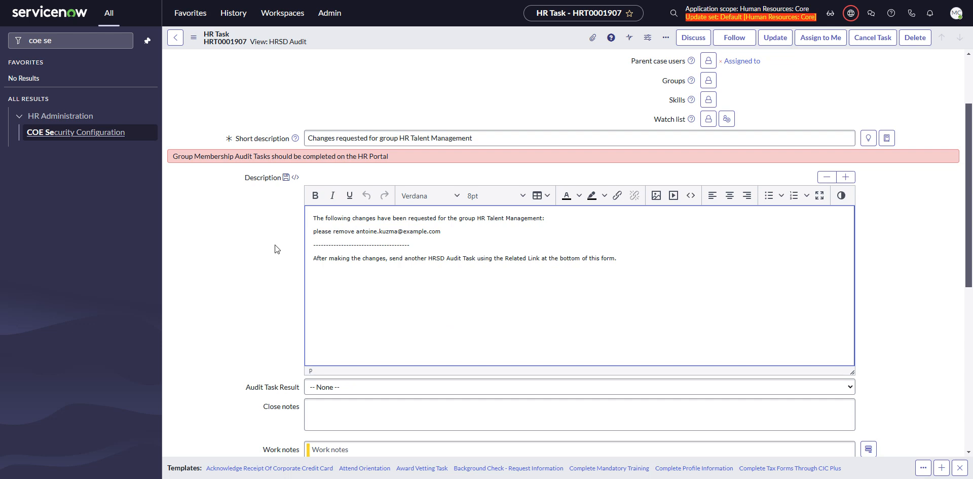
scroll(272, 248, "down", 3)
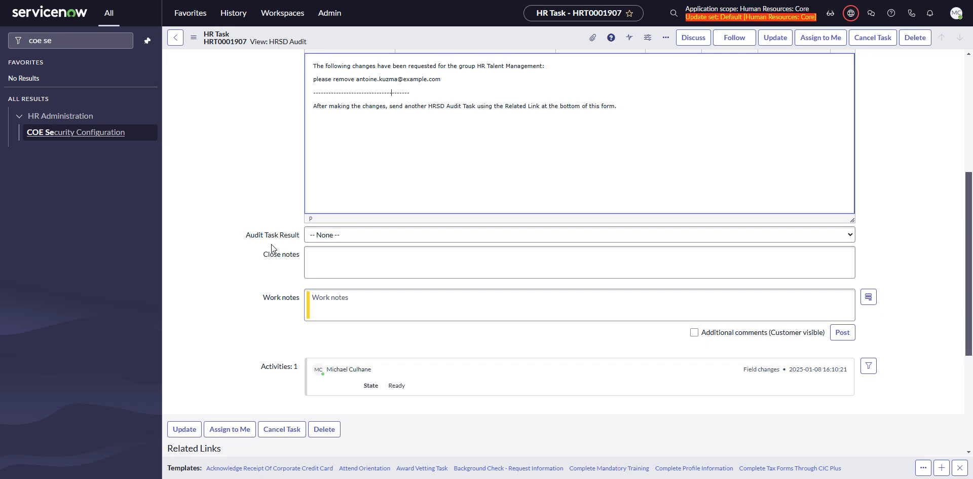
scroll(272, 245, "up", 5)
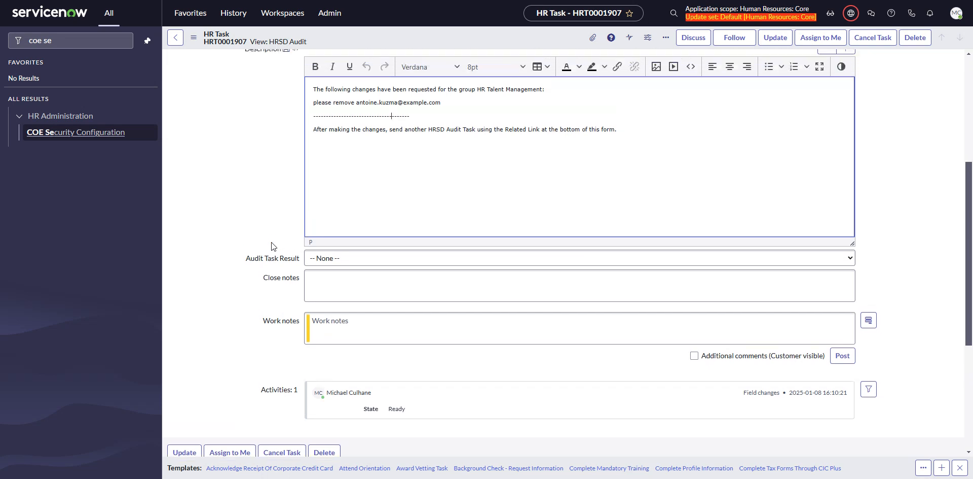
scroll(272, 242, "down", 3)
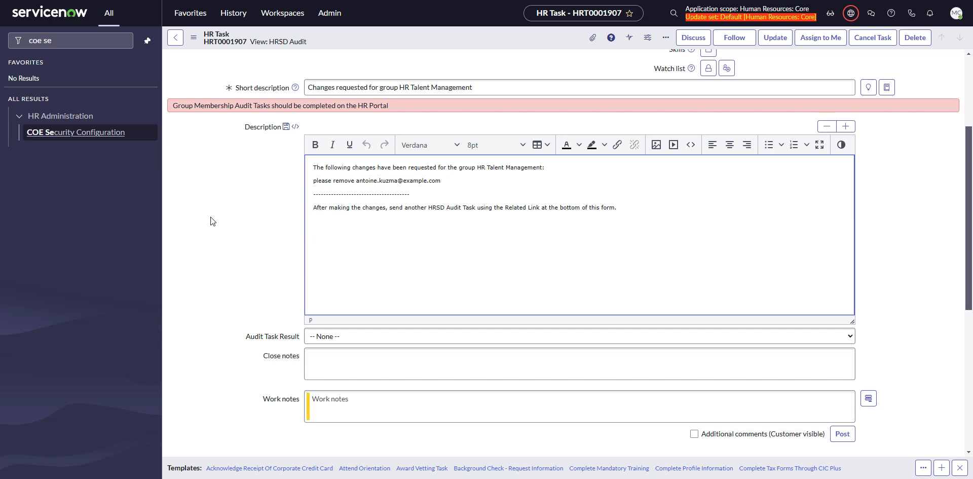
Create a new HR group membership audit task from the change task, dismiss the messages and check the sibling tasks
scroll(223, 231, "down", 2)
scroll(248, 223, "down", 2)
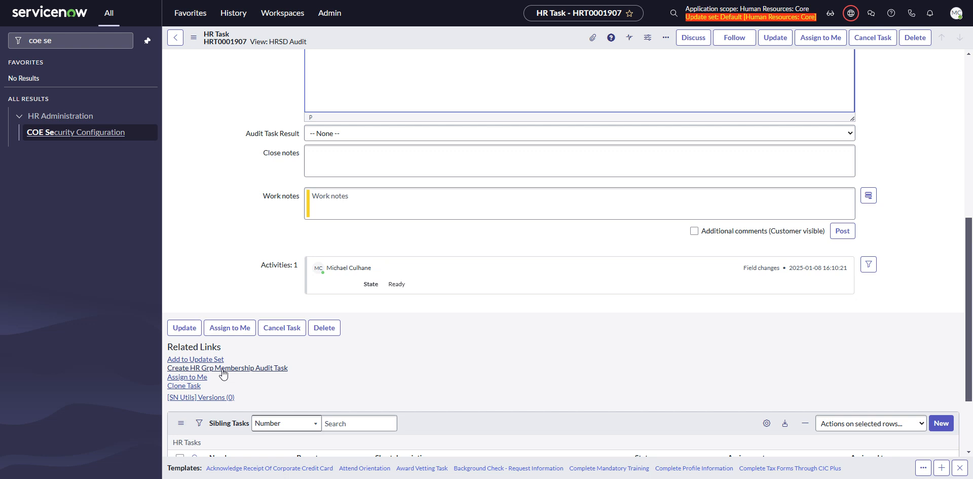
left_click(260, 369)
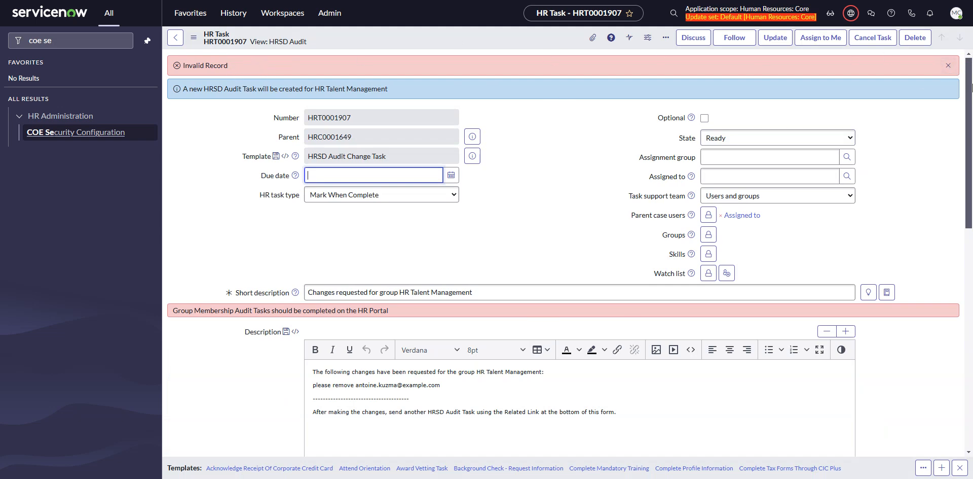
left_click(948, 66)
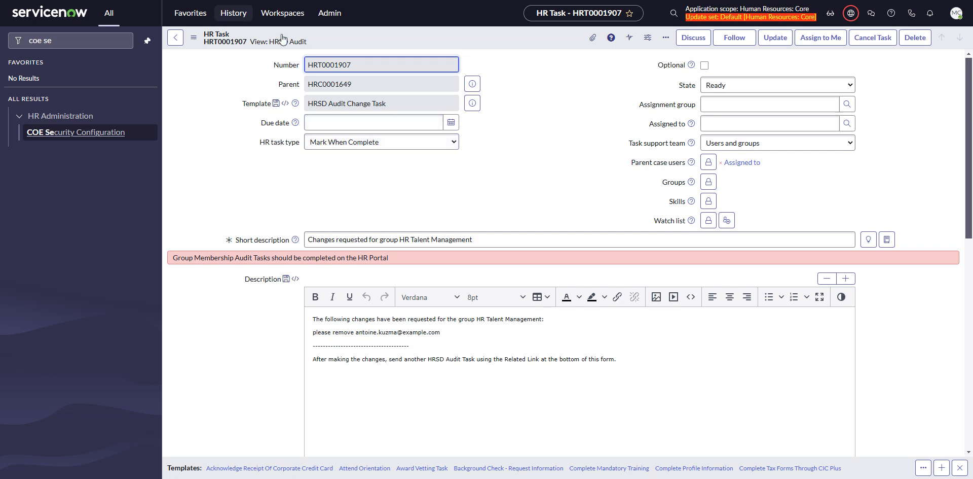
scroll(525, 261, "down", 10)
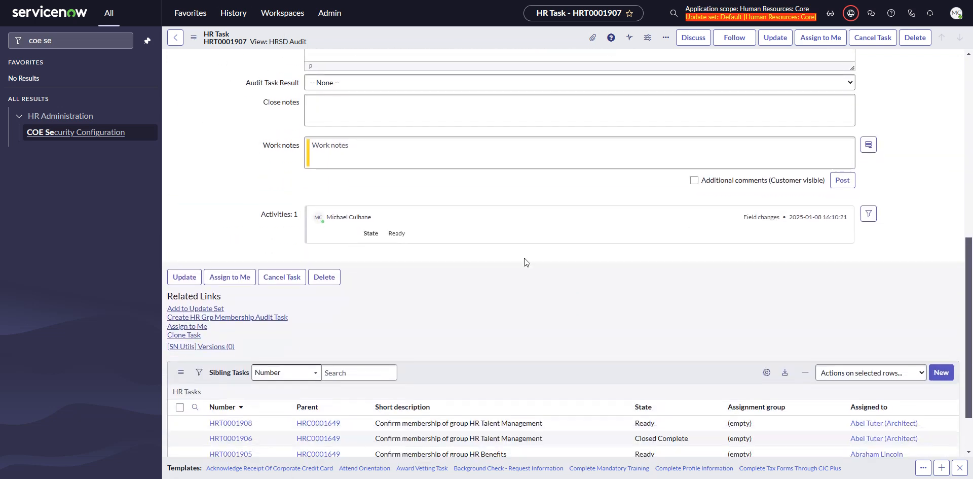
scroll(545, 278, "down", 2)
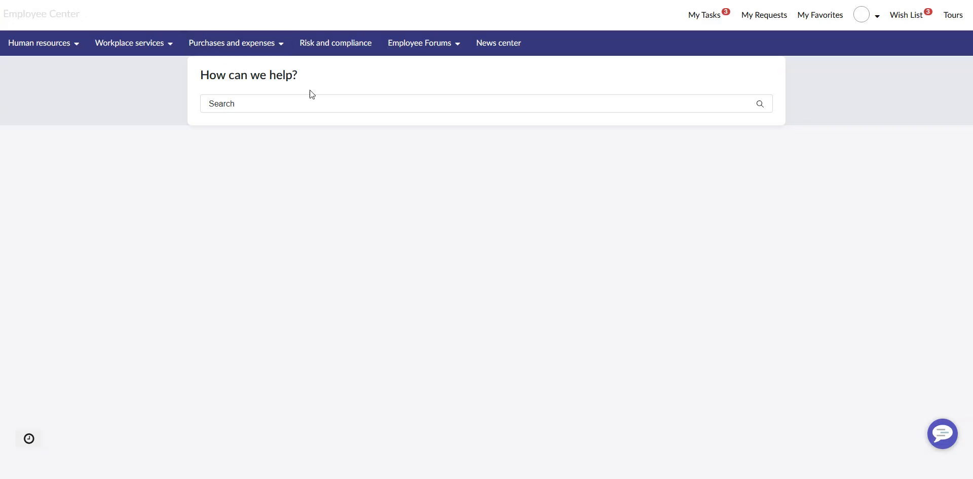
Switch to the Employee Center, impersonate the HR Talent Management group manager again and open their task list
left_click(875, 18)
left_click(858, 60)
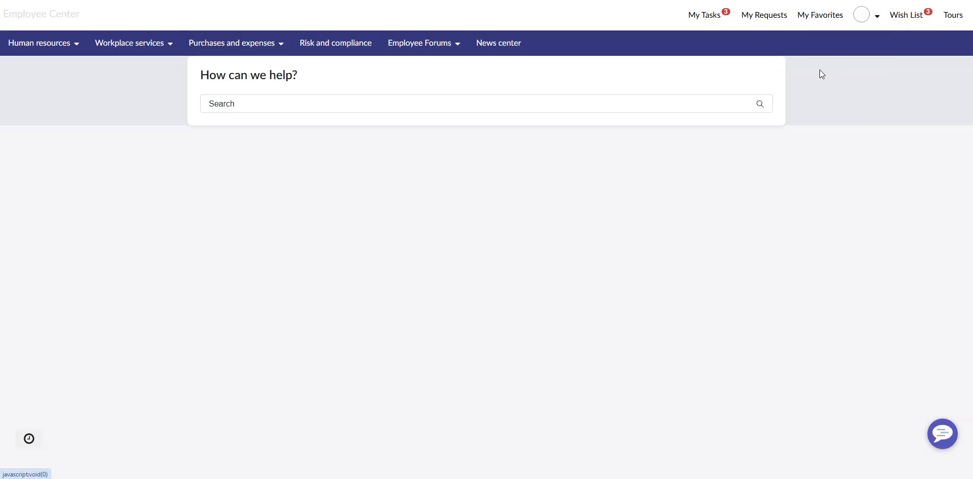
left_click(399, 153)
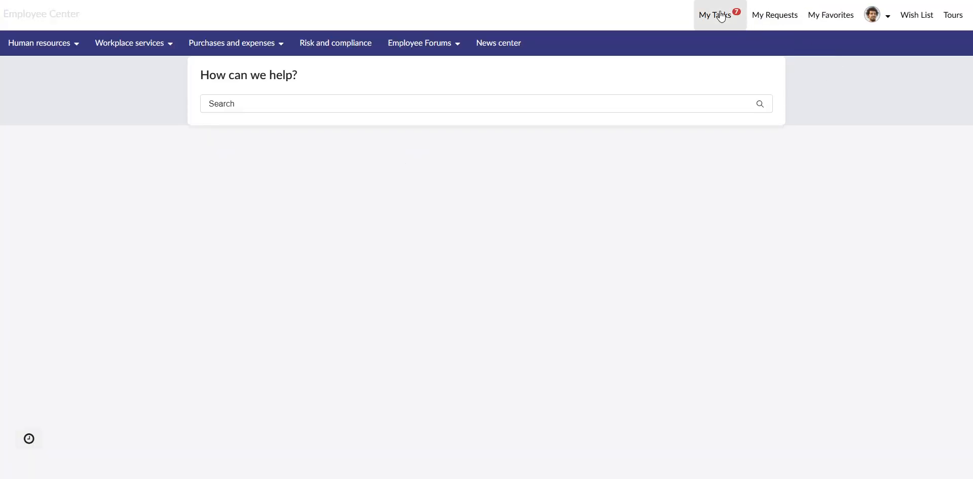
left_click(721, 17)
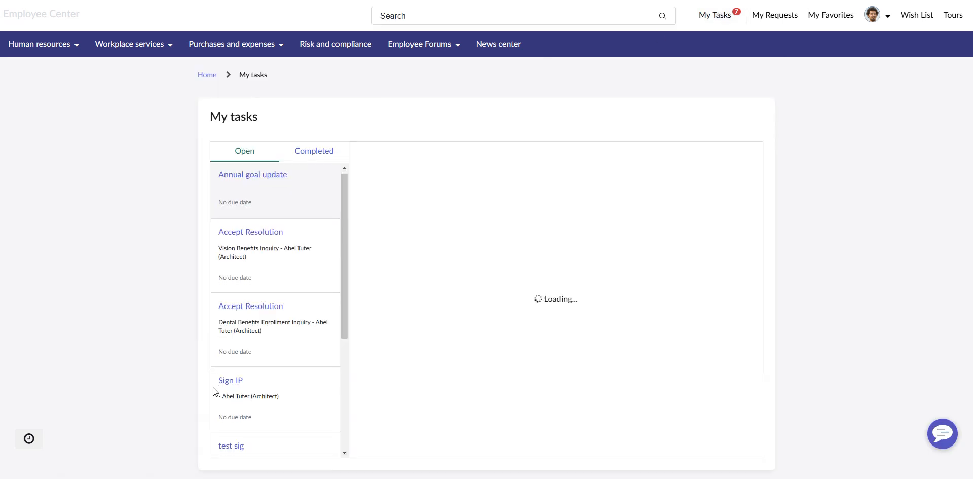
Open the task "Confirm membership of group HR Talent Management" and review the listed group members
scroll(221, 390, "down", 5)
left_click(262, 327)
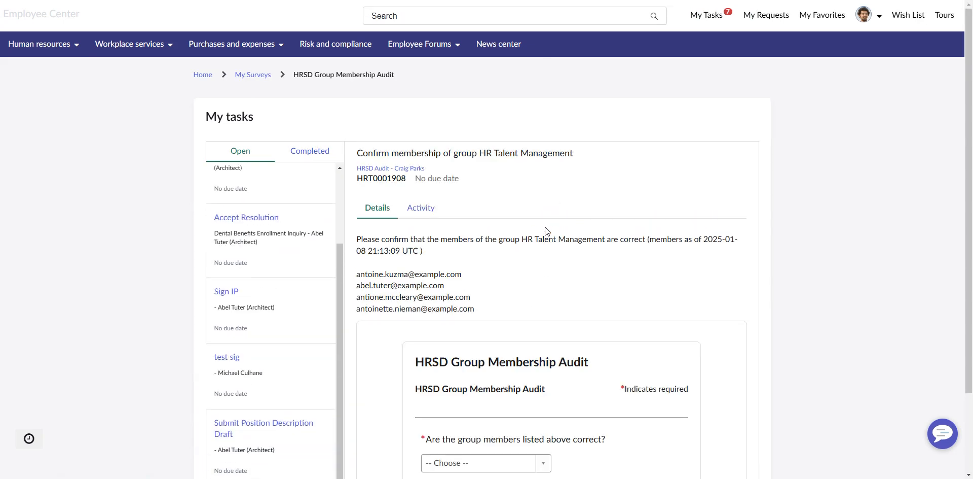
scroll(548, 231, "down", 2)
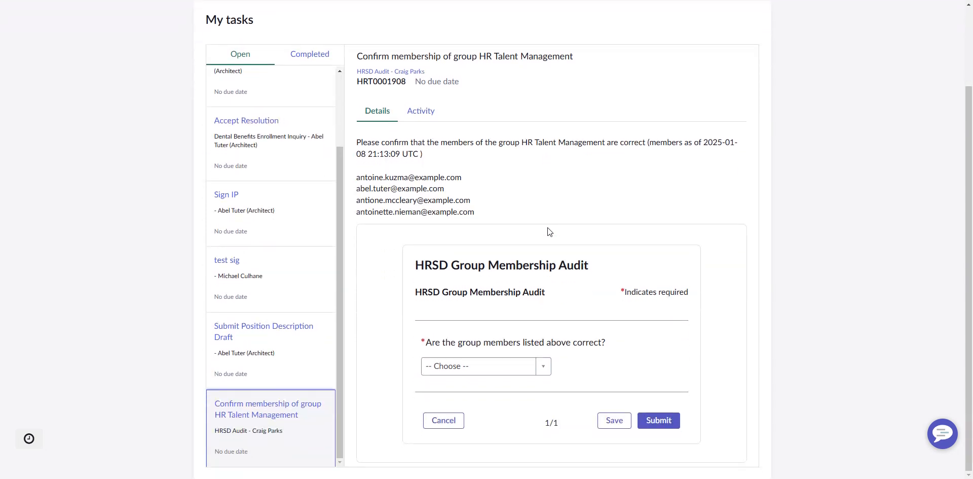
left_click(398, 177)
left_click_drag(357, 175, 373, 170)
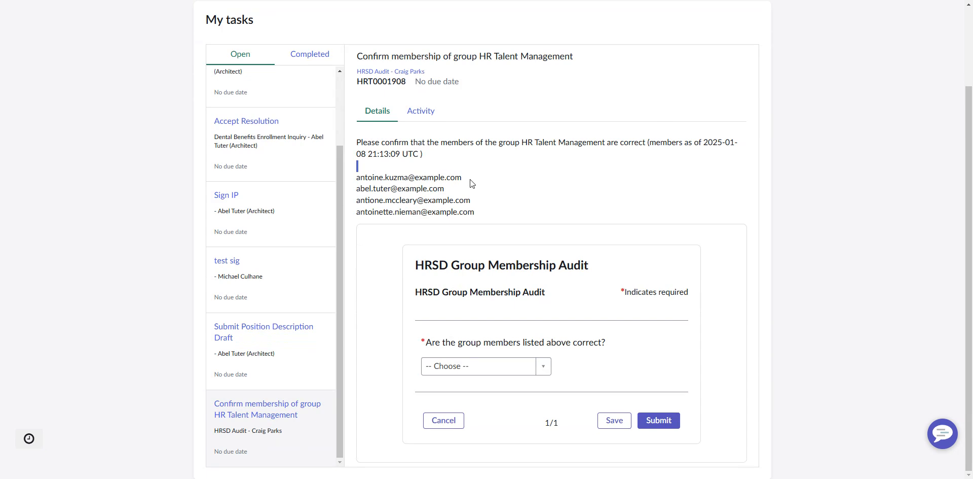
Answer Yes to whether the listed group members are correct and submit the HRSD Group Membership Audit
left_click(505, 358)
left_click(487, 365)
left_click(445, 414)
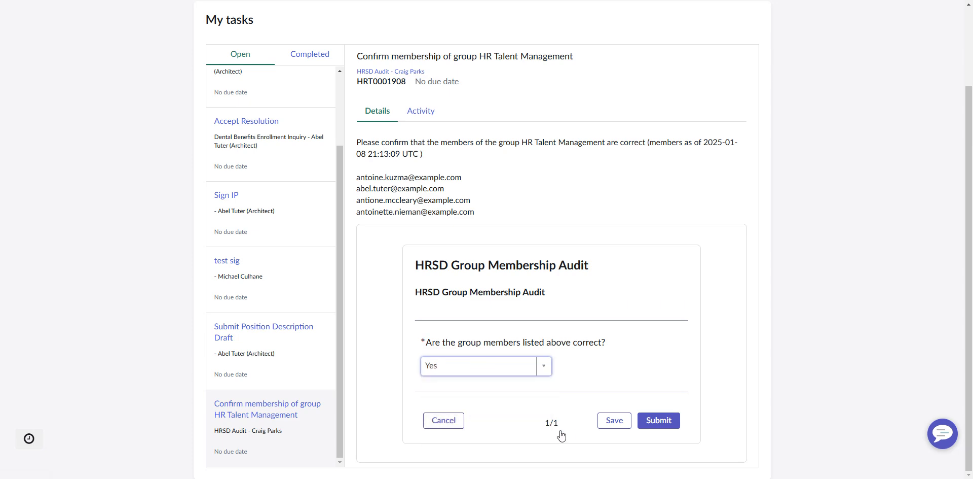
left_click(670, 425)
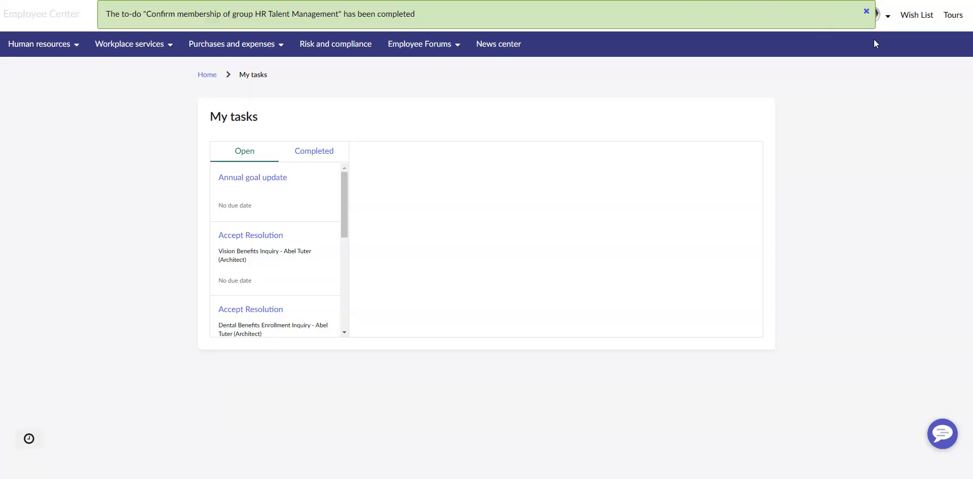
End the impersonation, switch back to the ServiceNow audit change task and reload its form
left_click(889, 15)
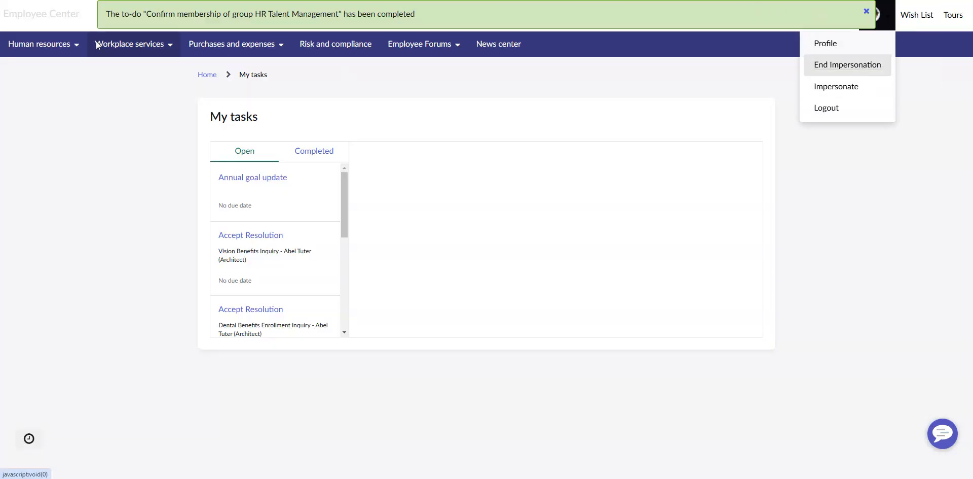
left_click(876, 76)
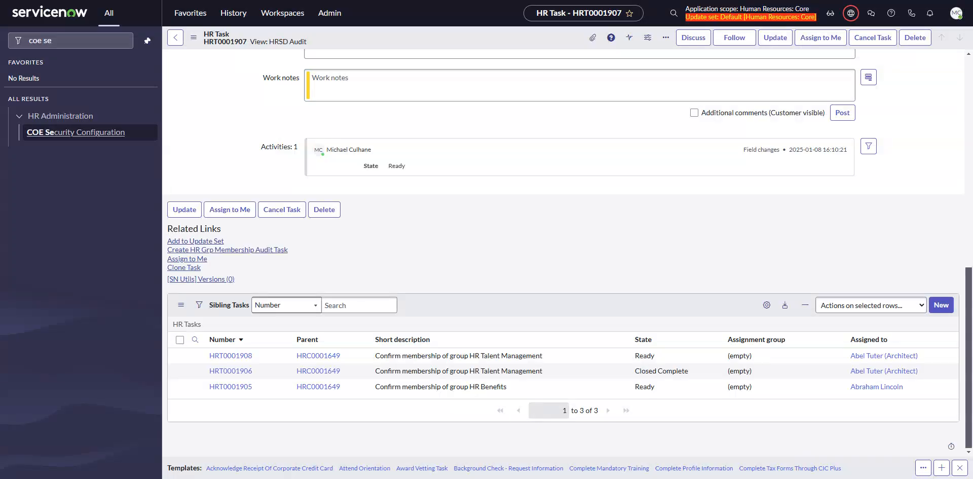
left_click(193, 37)
left_click(228, 193)
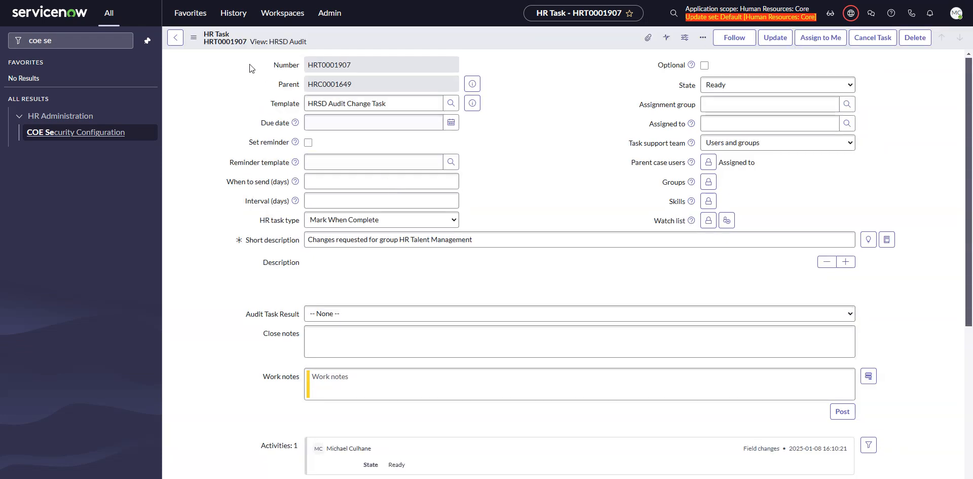
left_click(195, 37)
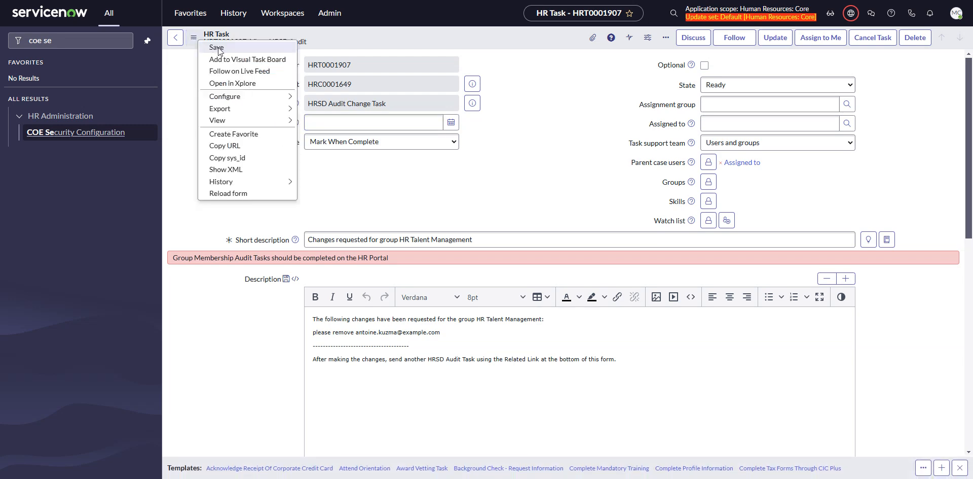
Reopen the HRSD audit case from the history and check the results of its group membership audit tasks
left_click(234, 16)
left_click(216, 136)
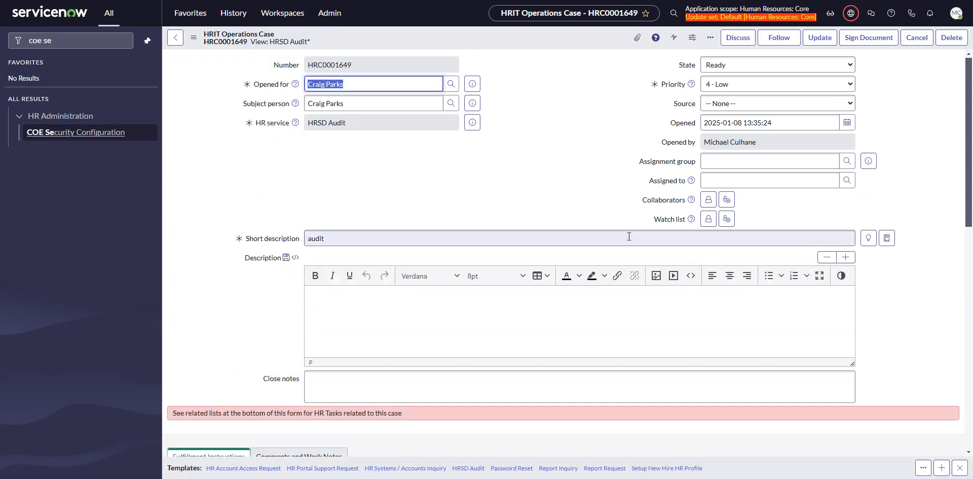
scroll(406, 177, "down", 15)
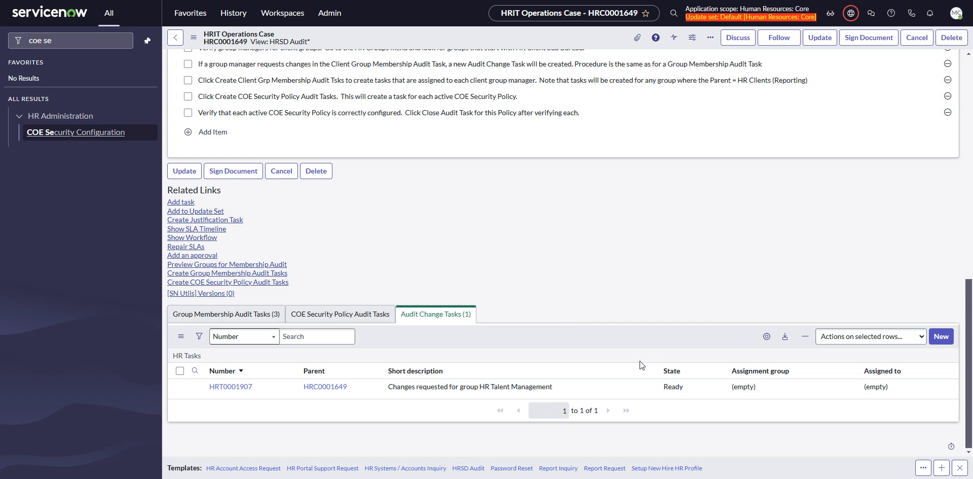
left_click(247, 313)
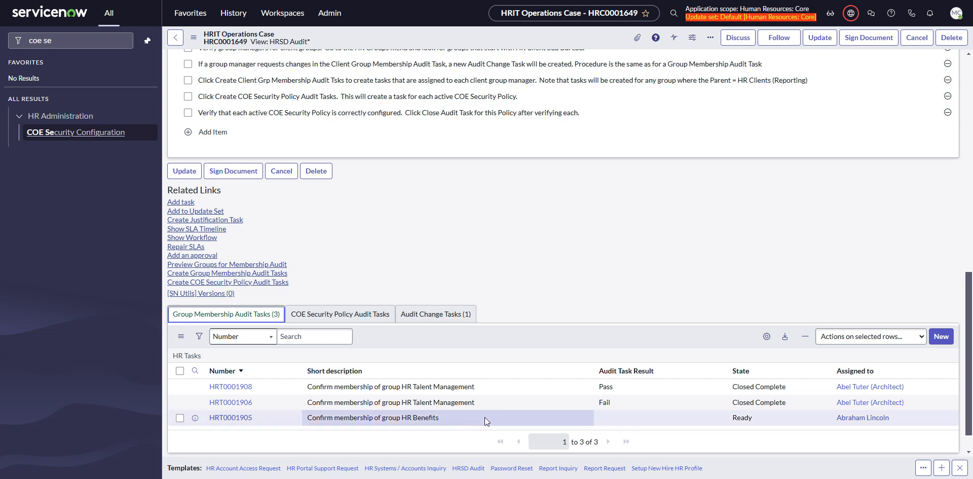
Open the audit change task for group HR Talent Management, set its state to Closed Complete and update the record
left_click(435, 314)
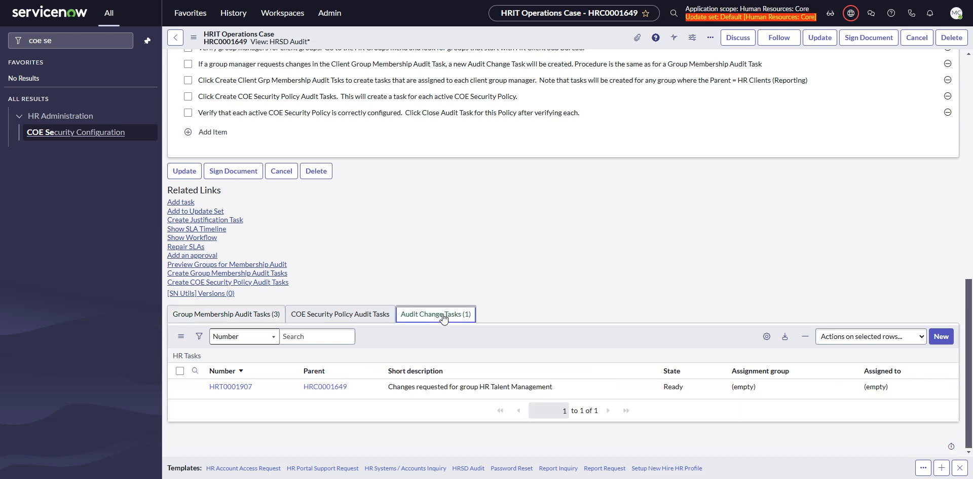
double_click(692, 390)
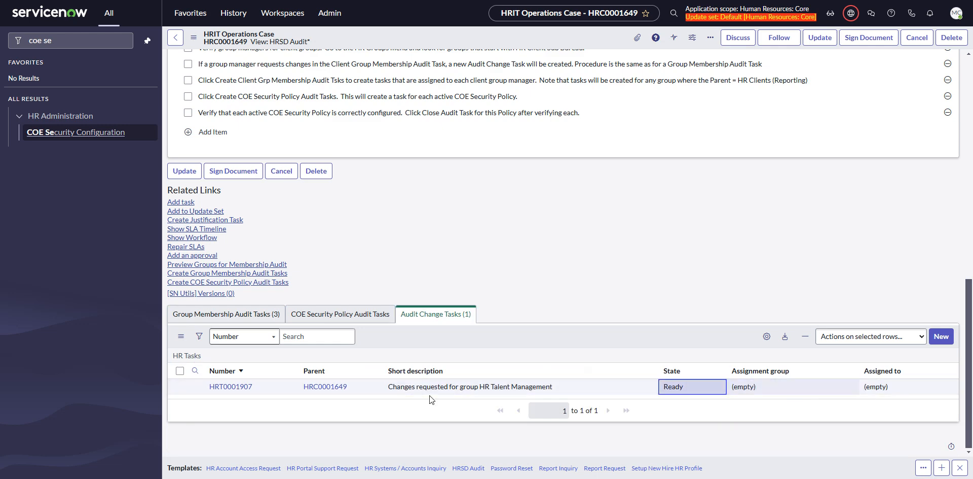
left_click(231, 386)
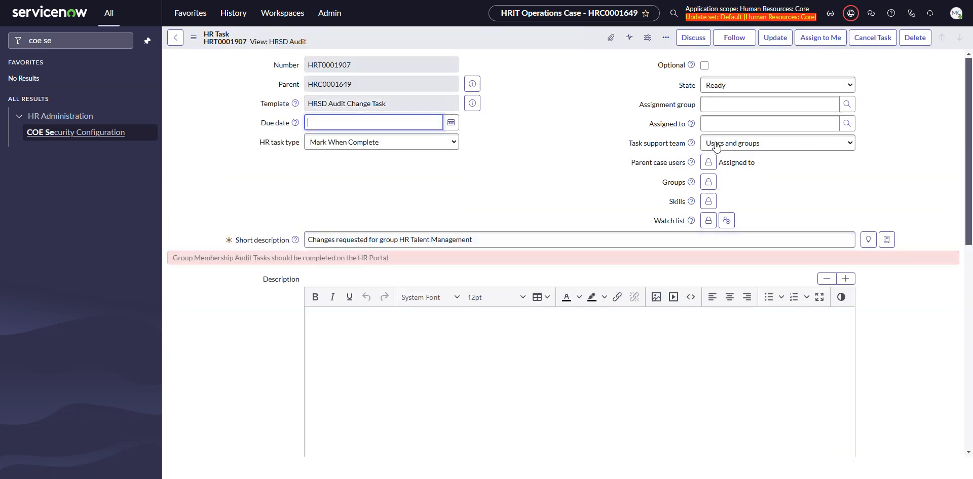
left_click(735, 85)
left_click(726, 138)
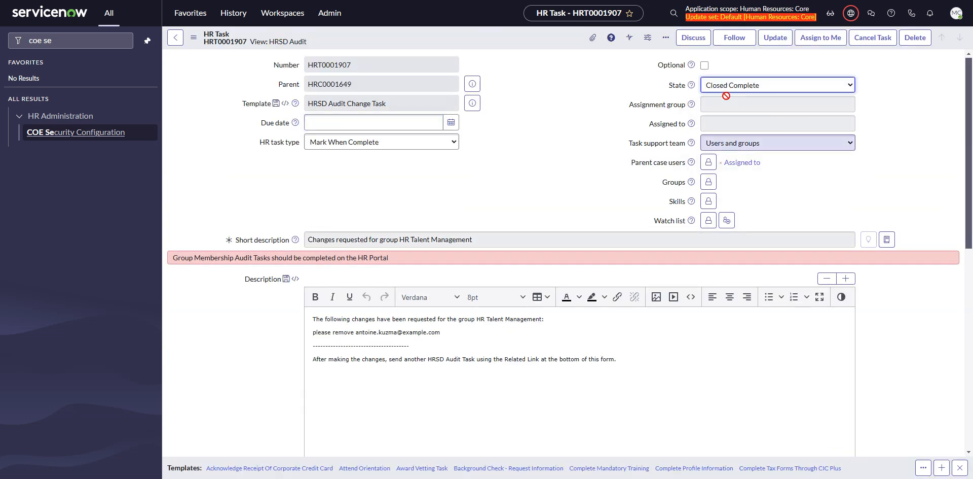
left_click(776, 38)
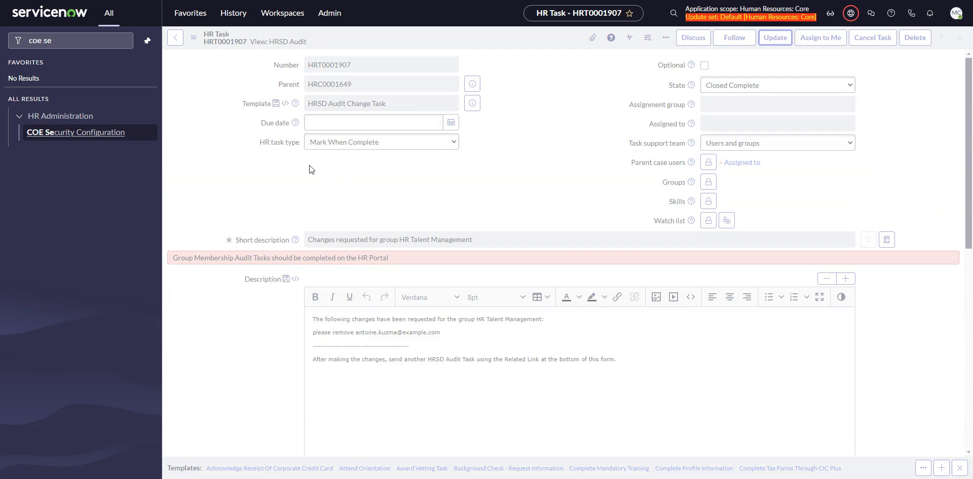
Create the COE security policy audit tasks from the audit case and display the list of them
scroll(218, 258, "down", 5)
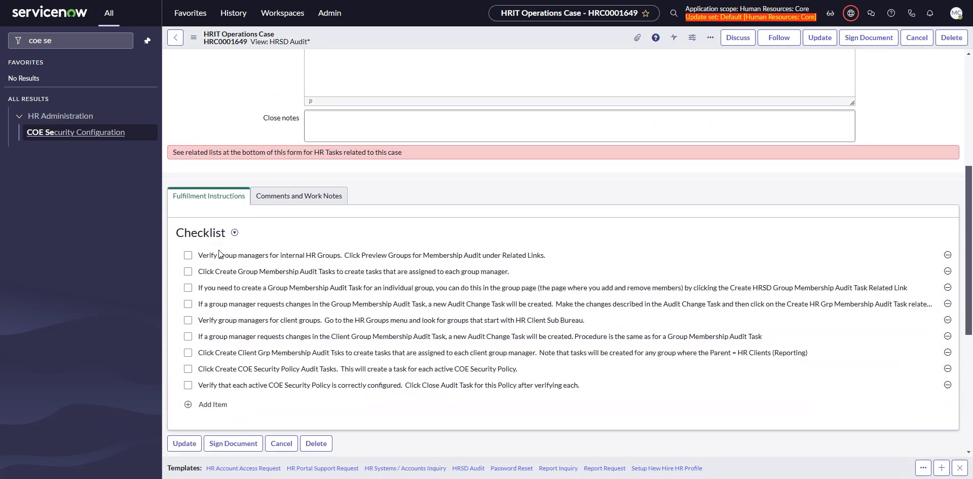
scroll(421, 246, "down", 5)
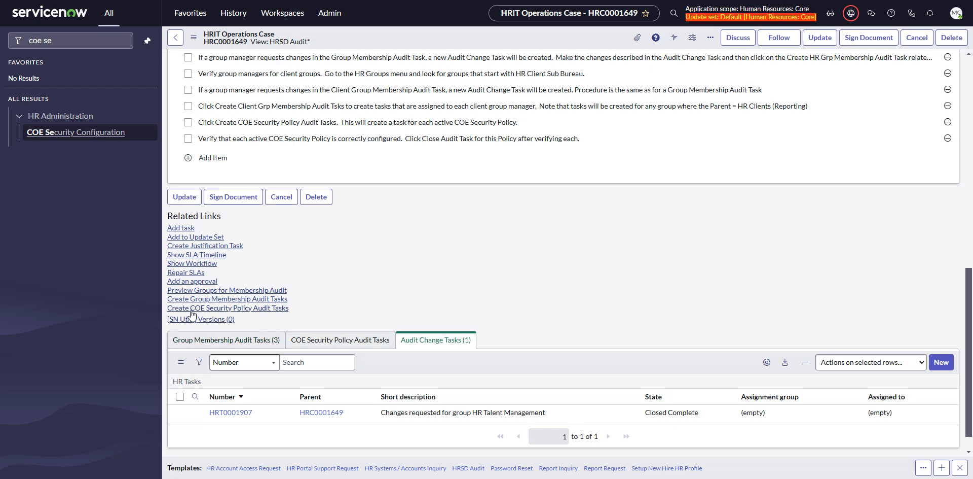
left_click(242, 309)
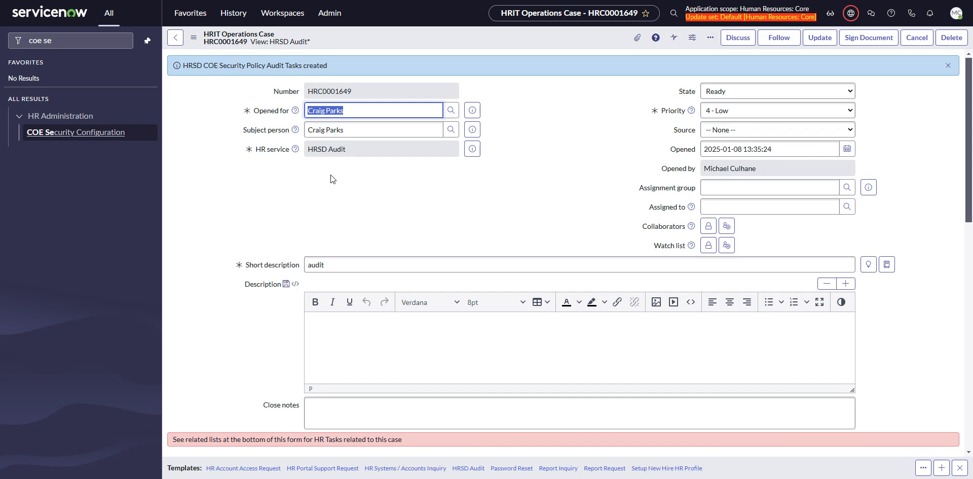
left_click_drag(187, 66, 271, 65)
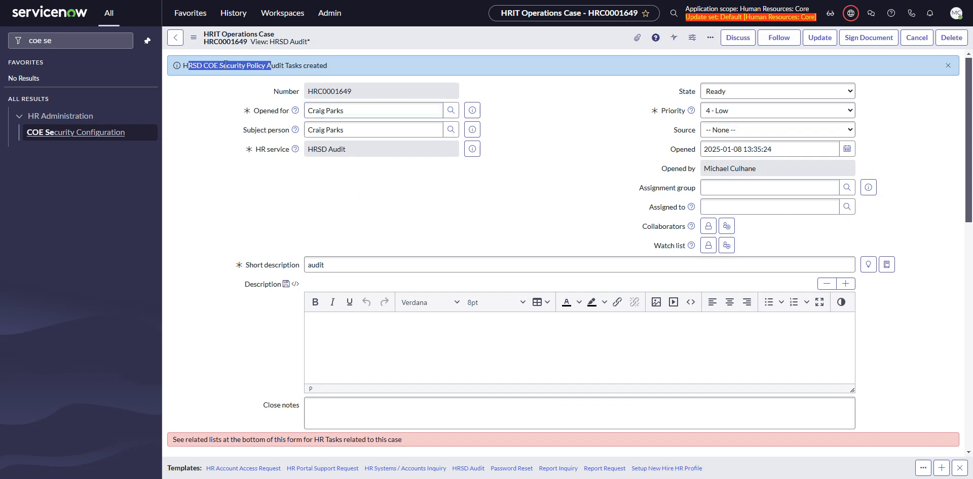
scroll(431, 294, "down", 20)
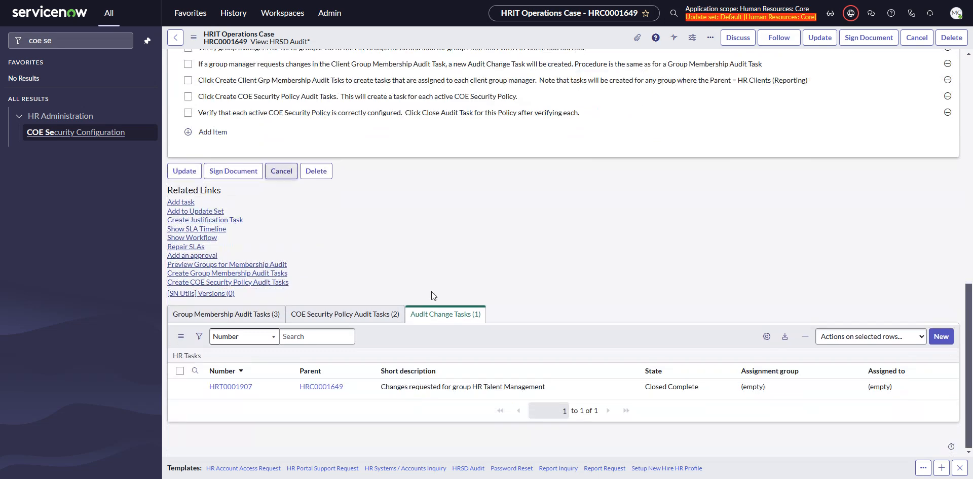
left_click(319, 314)
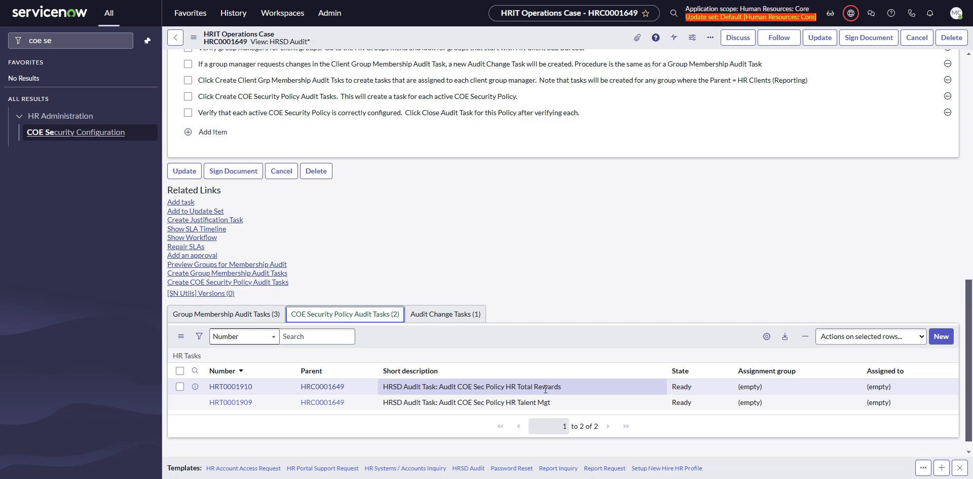
Open the HR Total Rewards COE security policy from its audit task and close the audit task for this policy
left_click(219, 386)
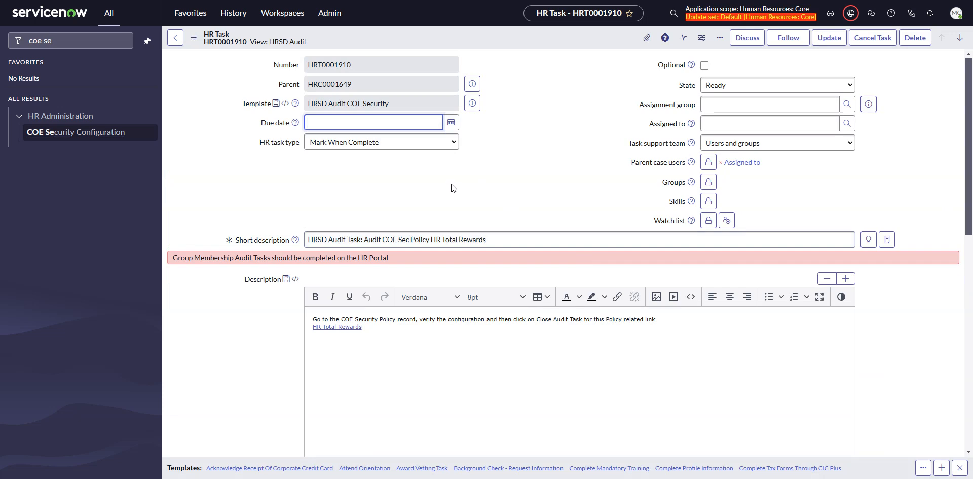
scroll(451, 184, "down", 2)
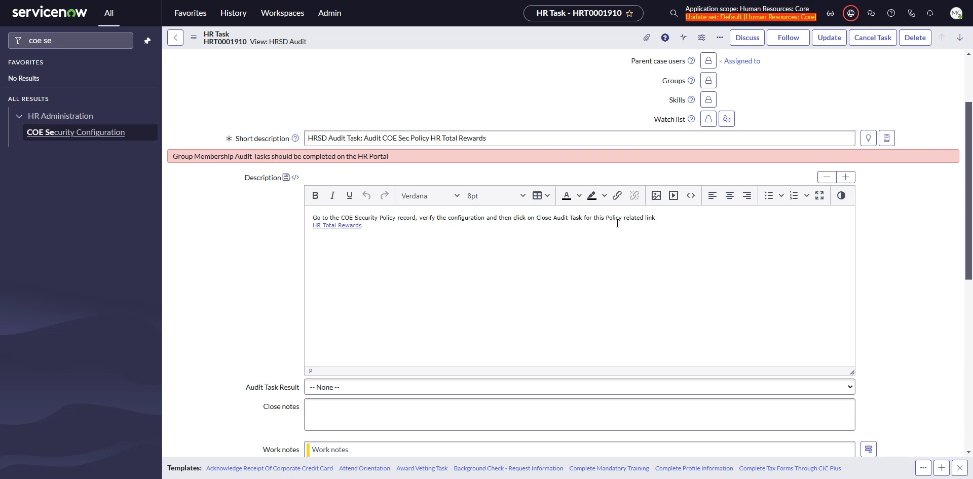
left_click(350, 225)
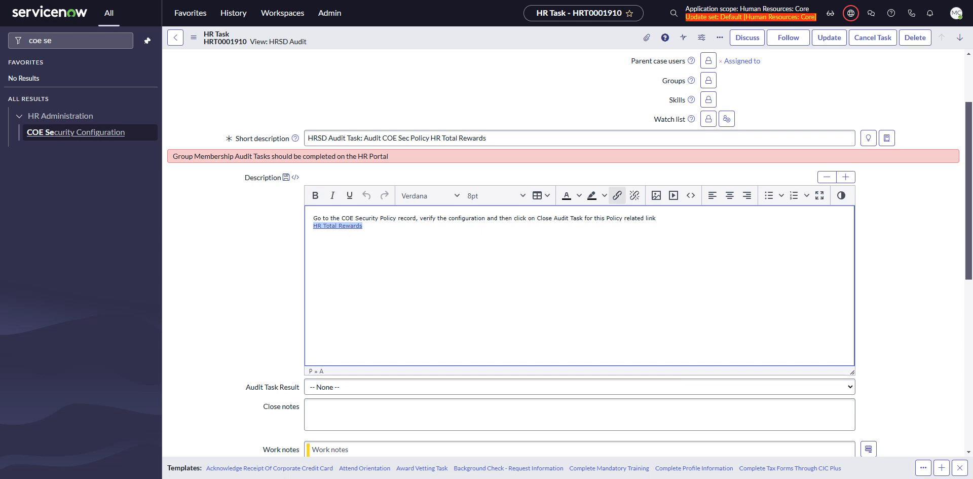
left_click(350, 226, "ctrl")
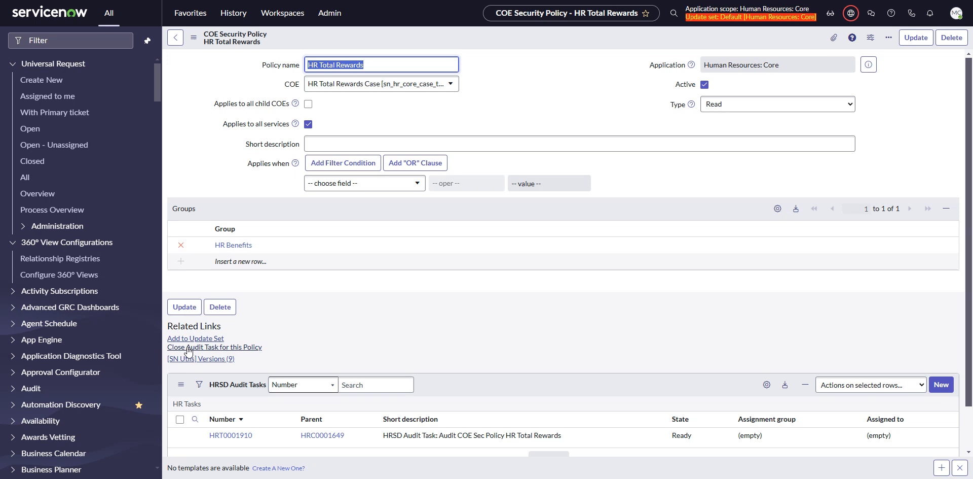
left_click(239, 349)
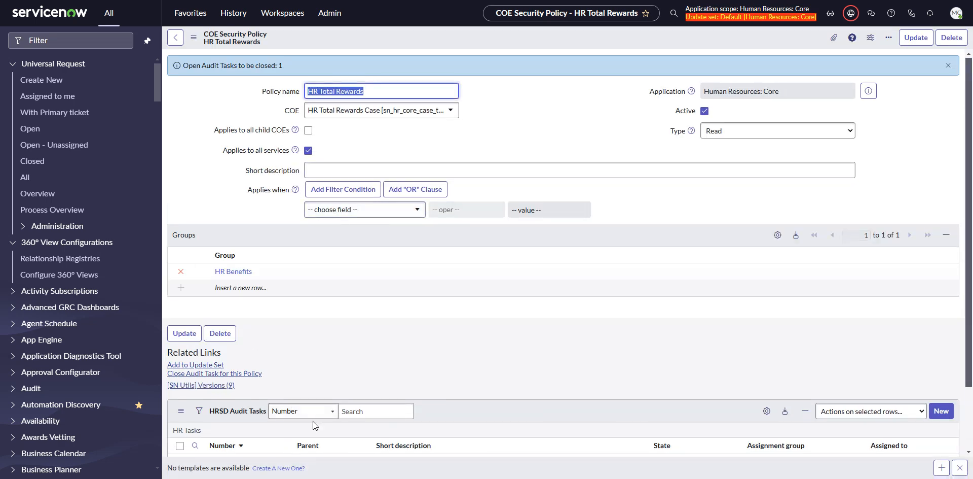
scroll(430, 290, "down", 2)
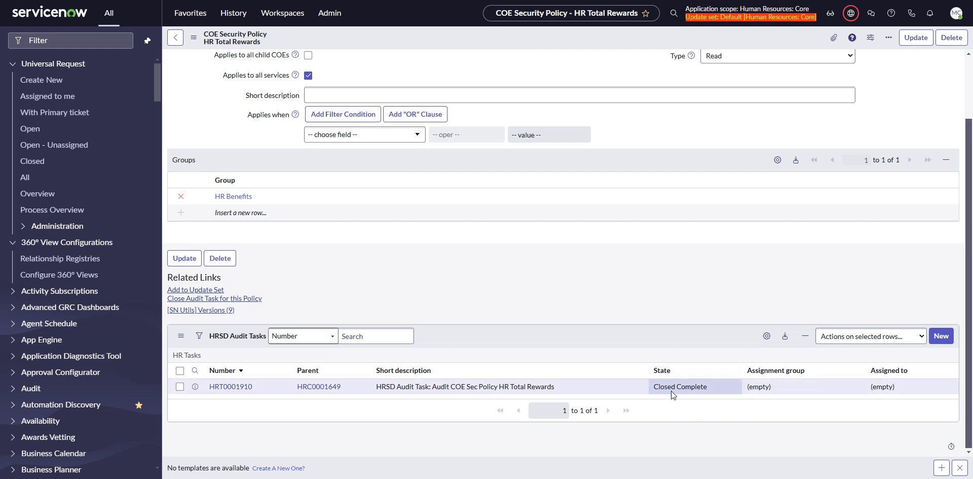
Open the closed HR Total Rewards audit task and examine the policy snapshot in its close notes
left_click(243, 386)
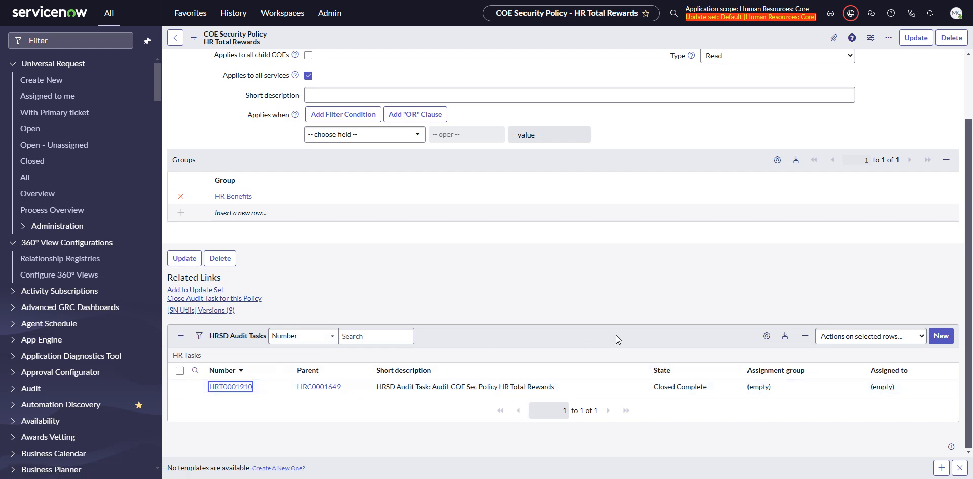
scroll(497, 212, "down", 2)
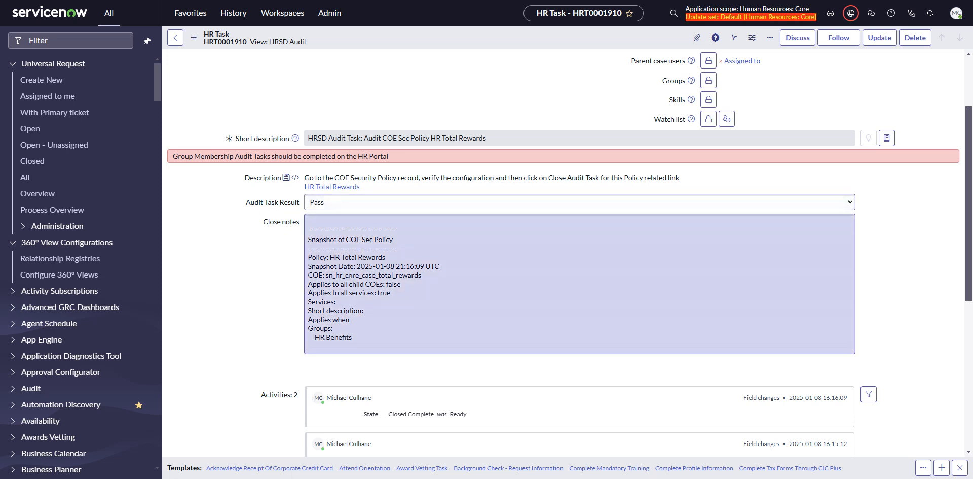
left_click_drag(357, 337, 307, 229)
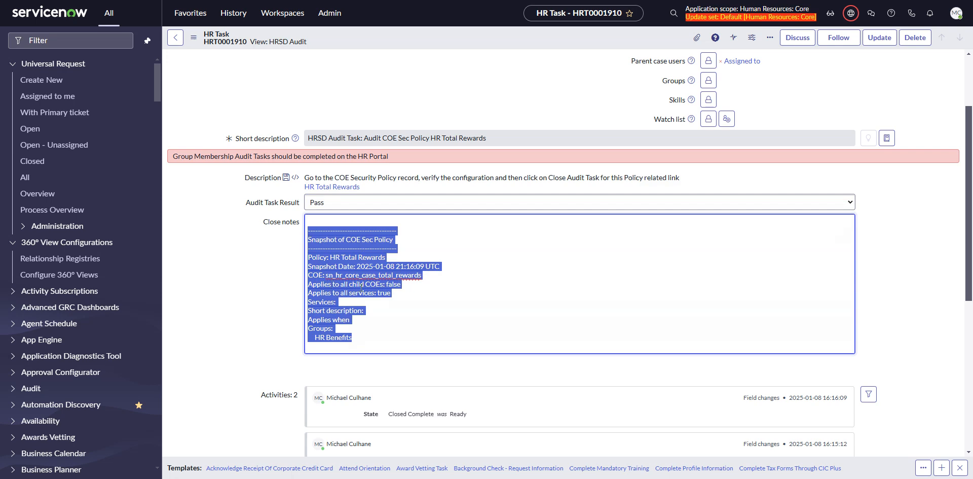
left_click(360, 285)
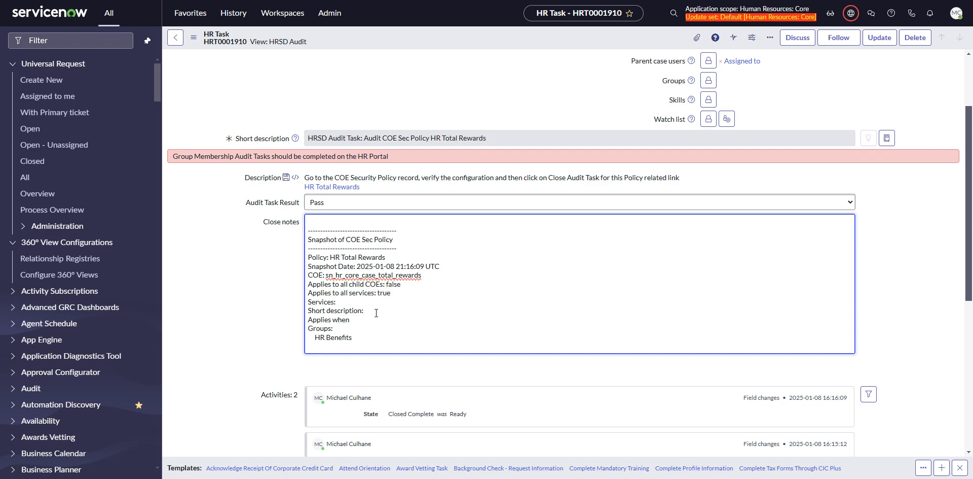
scroll(172, 68, "up", 2)
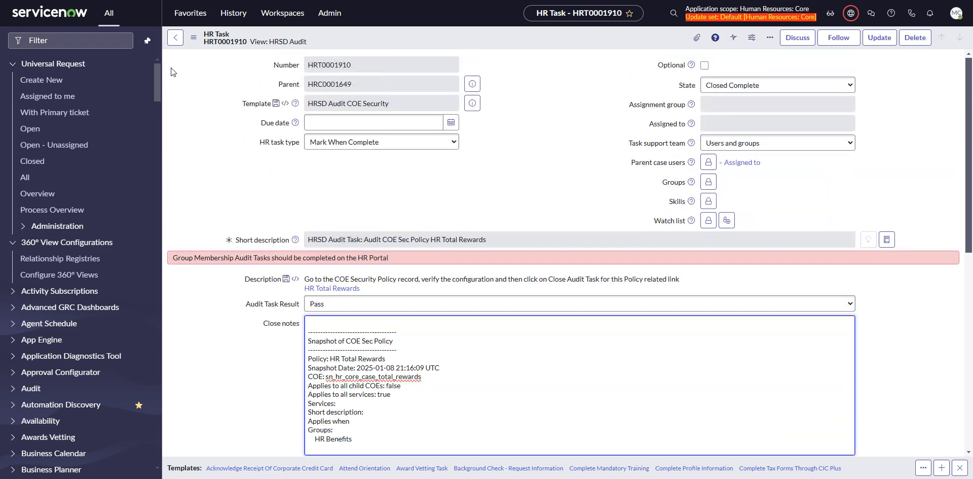
Return to the HRSD audit case and review its COE security policy audit tasks and the fulfillment checklist
left_click(176, 40)
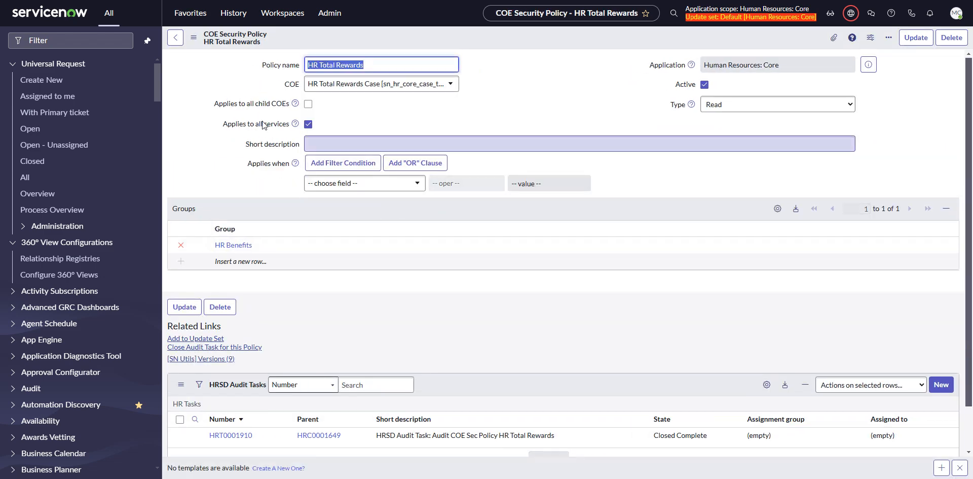
left_click(233, 13)
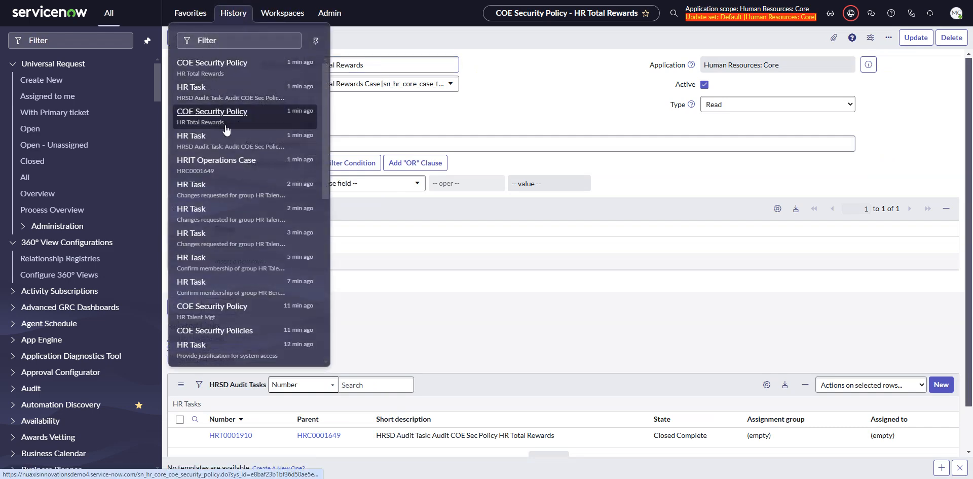
left_click(215, 161)
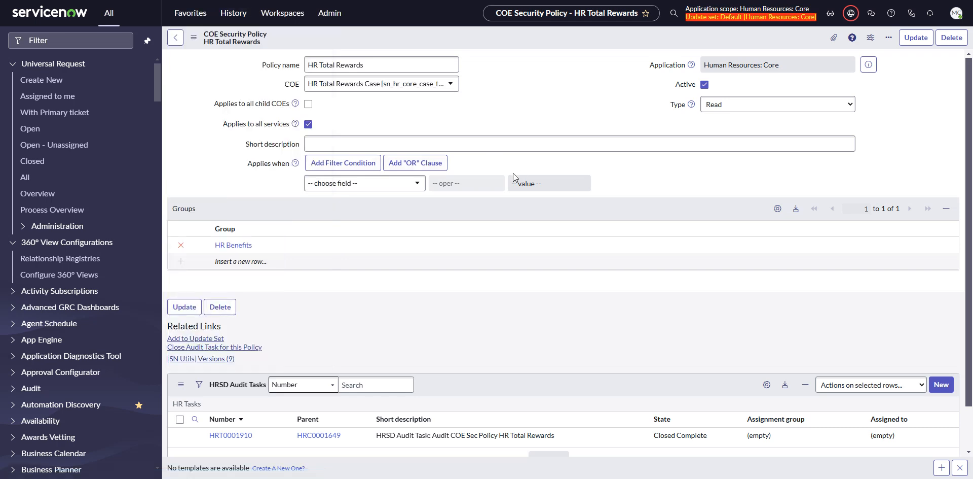
scroll(355, 239, "down", 4)
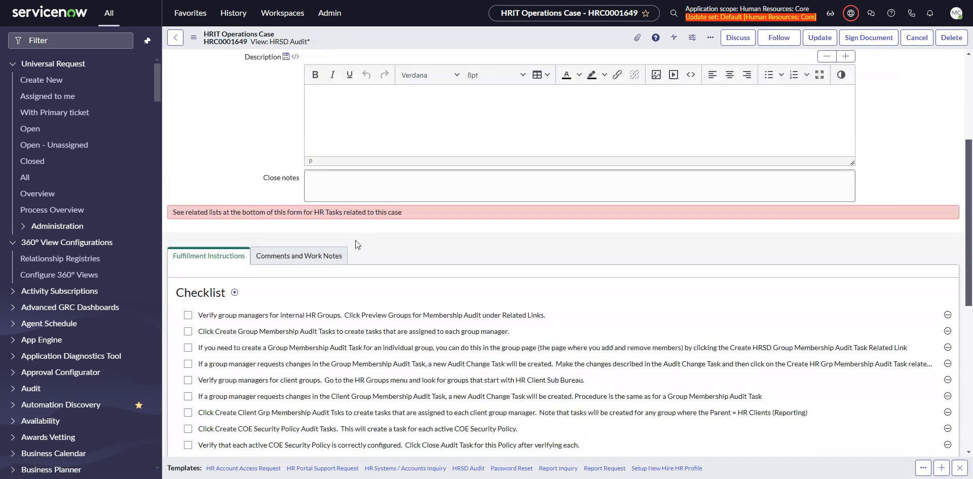
scroll(355, 239, "down", 7)
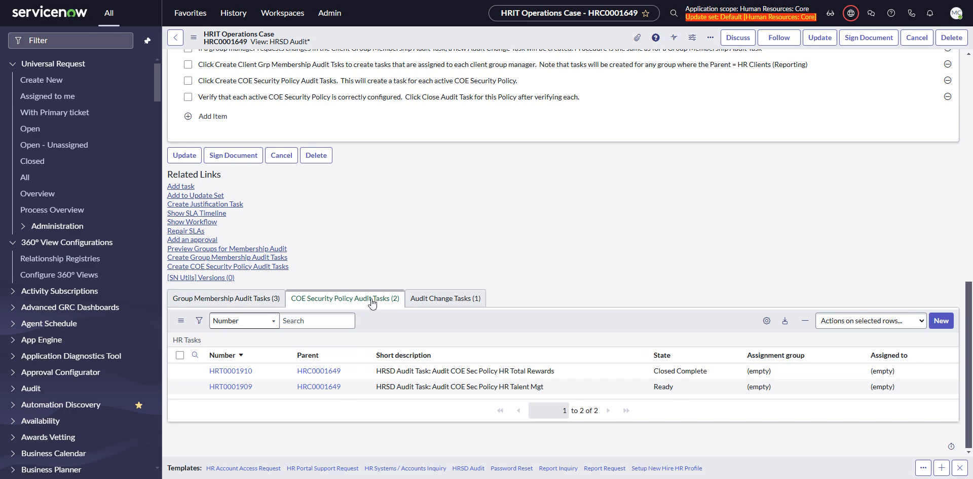
scroll(620, 178, "up", 6)
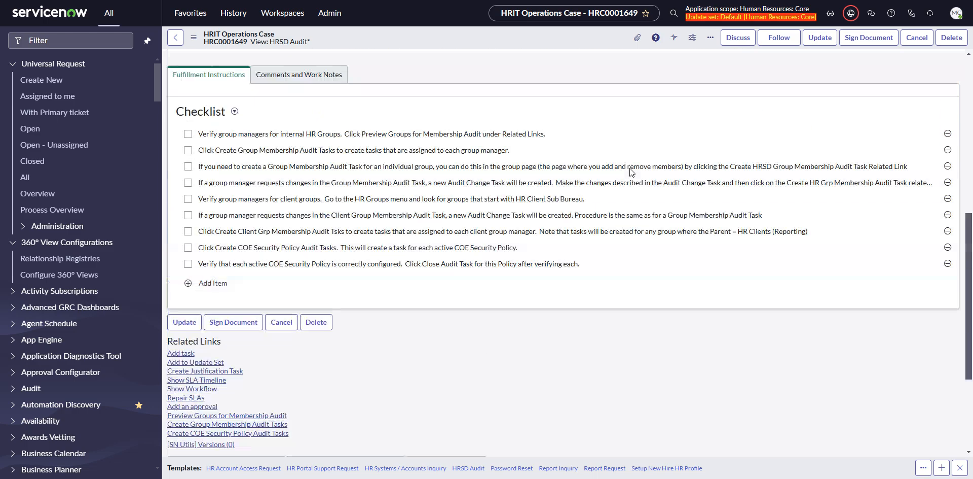